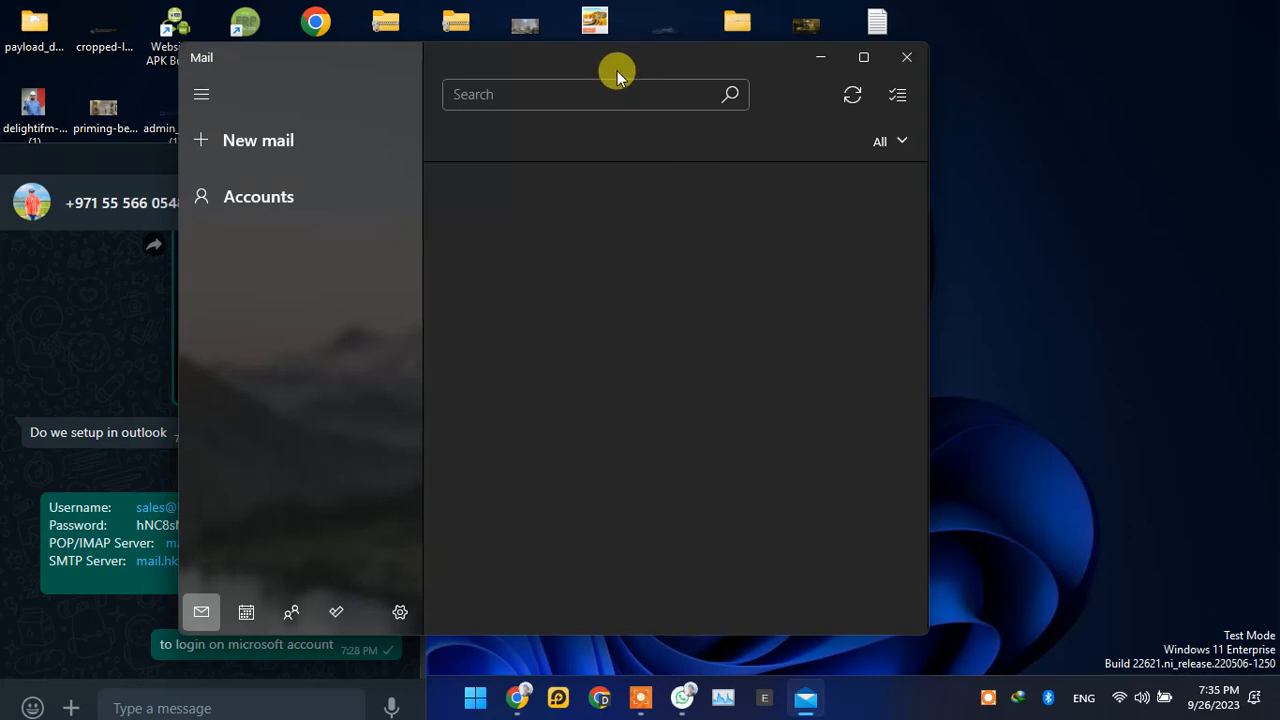
Step: Start adding a new account with advanced setup, choosing Internet email (POP or IMAP) as the kind of account
drag(617, 77, 883, 72)
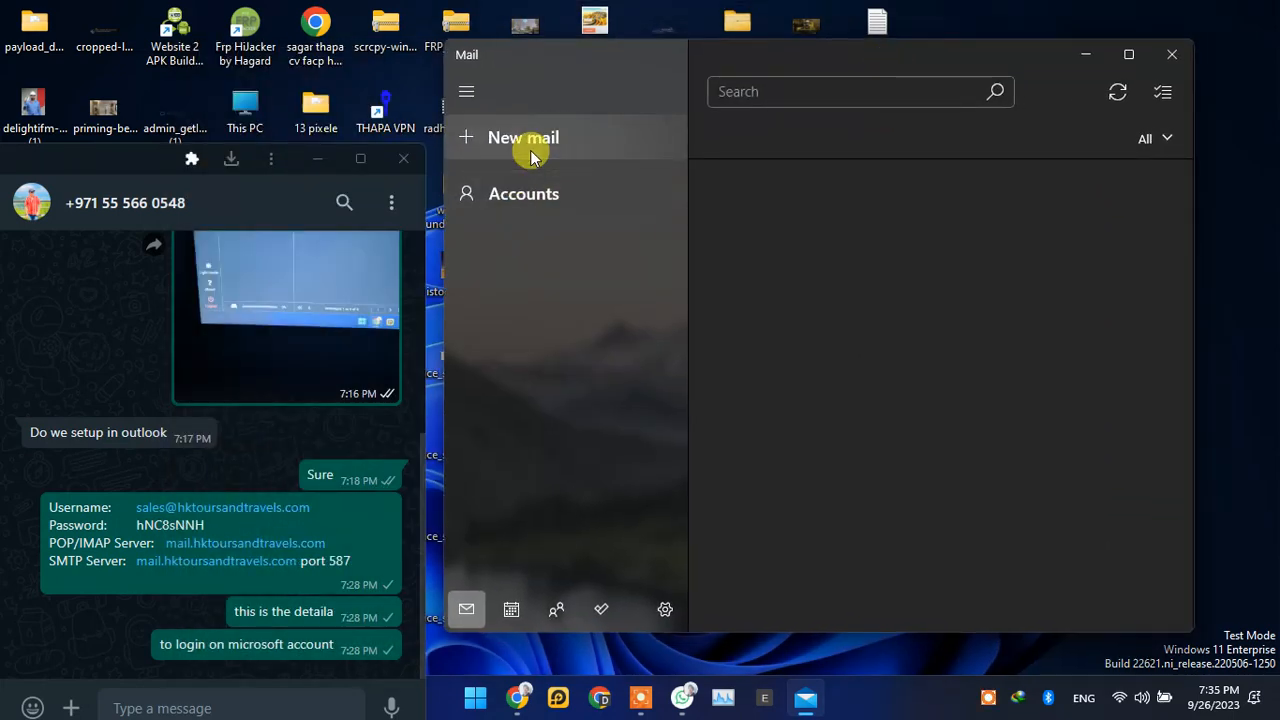
click(466, 92)
click(466, 92)
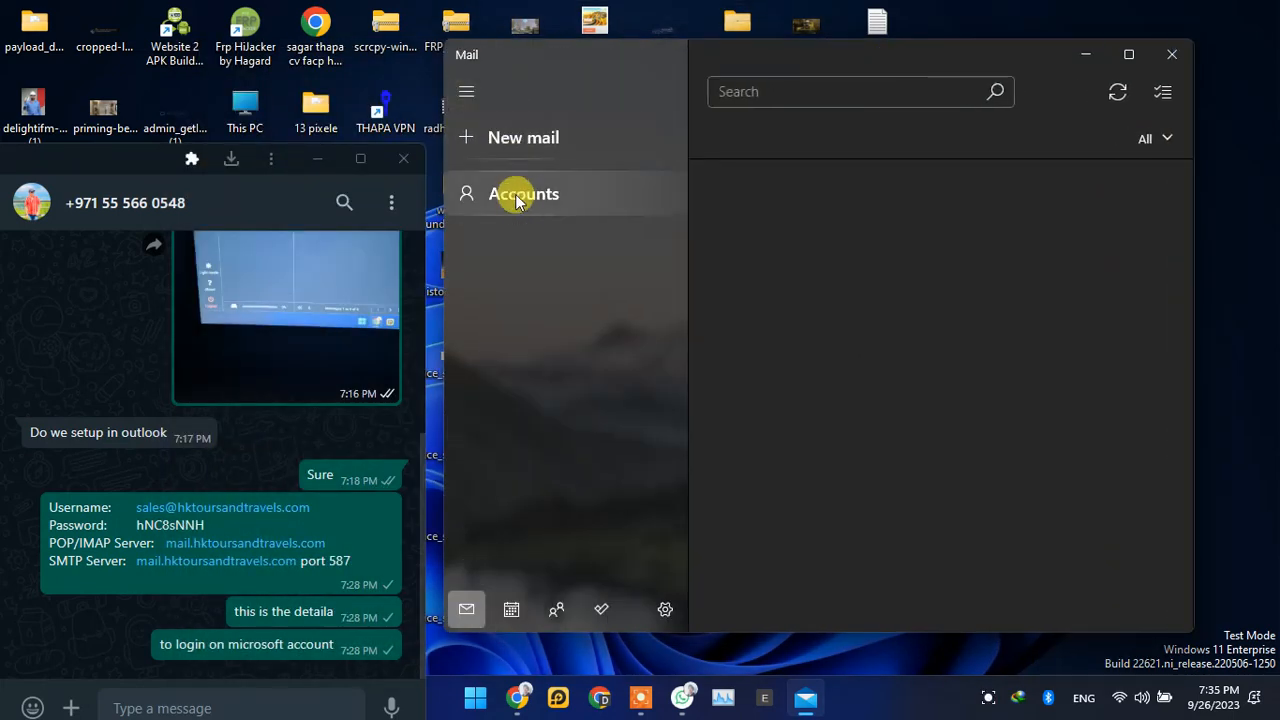
click(520, 196)
click(971, 256)
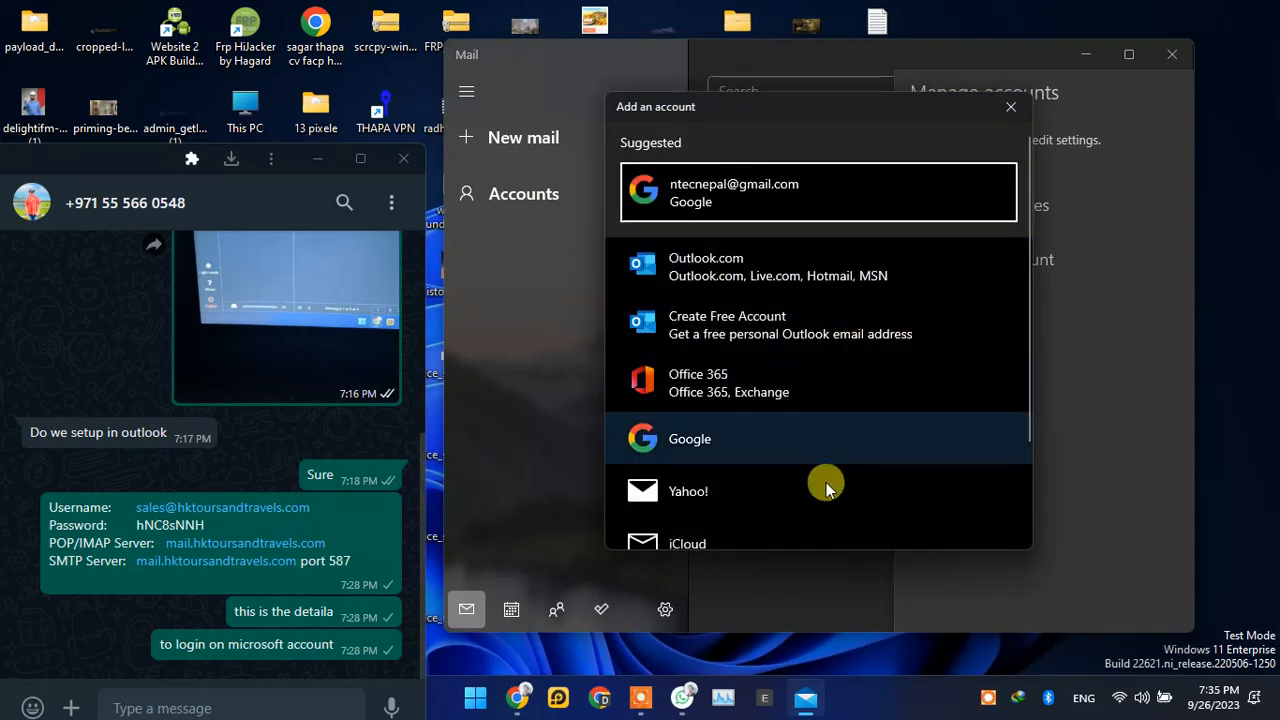
scroll(822, 488, down, 2)
click(689, 515)
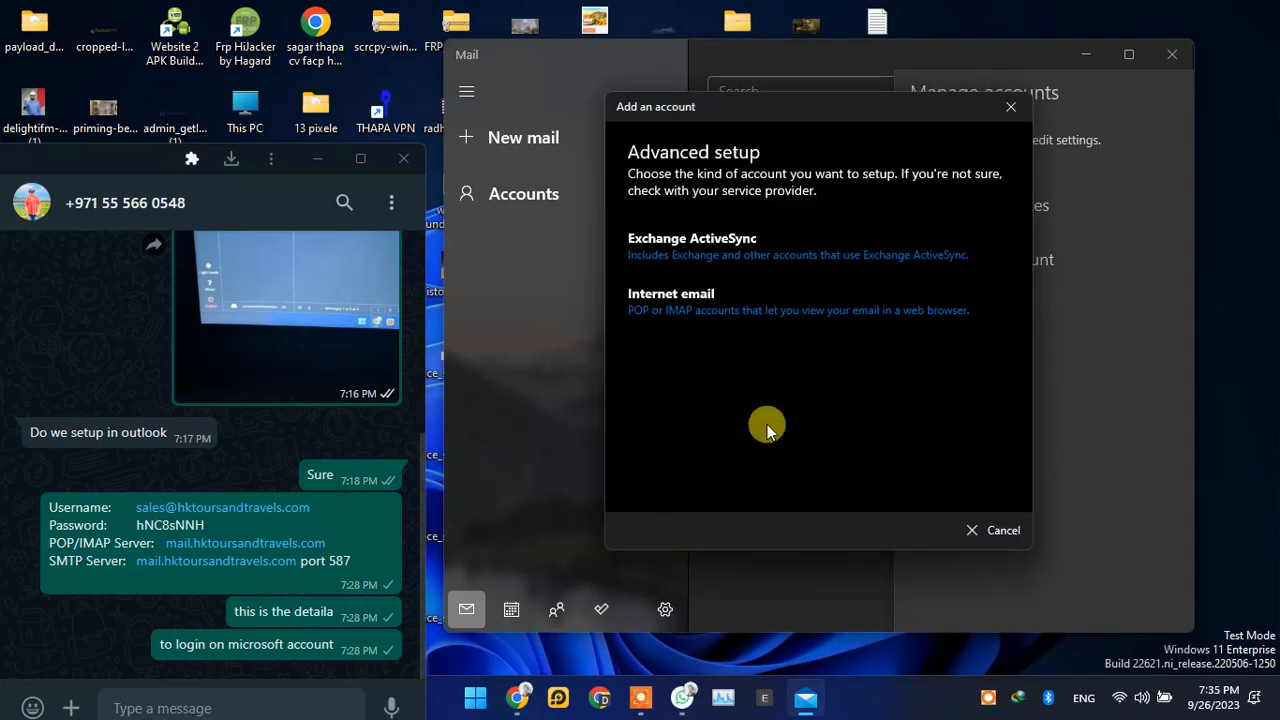
click(720, 298)
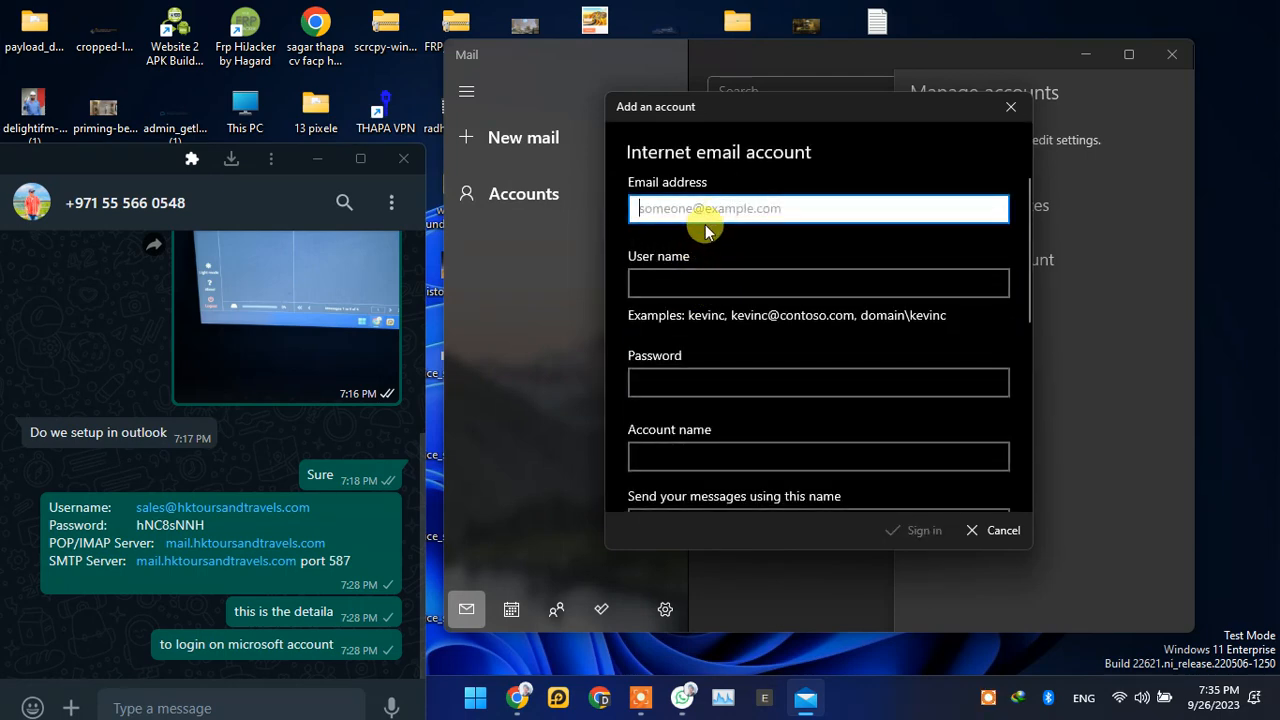
Step: Copy the mailbox address from the chat message's Username line into the account form's Email address field
right_click(170, 512)
click(223, 414)
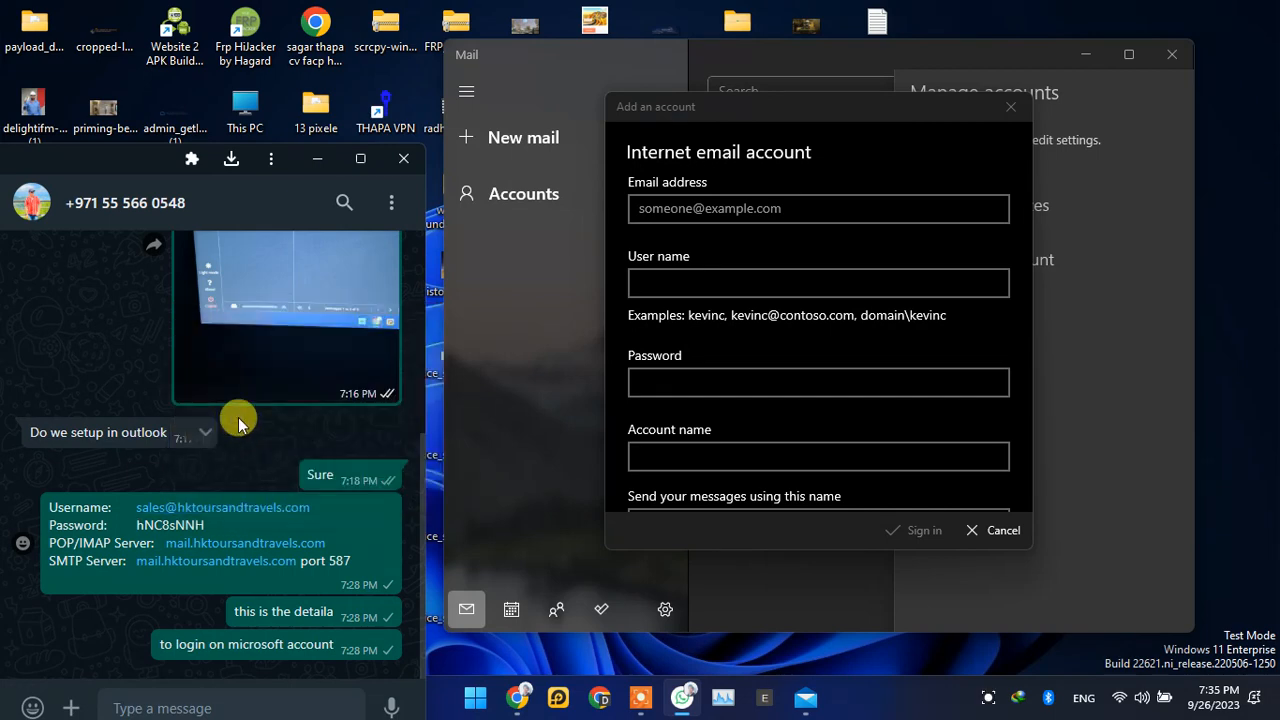
click(684, 215)
right_click(714, 214)
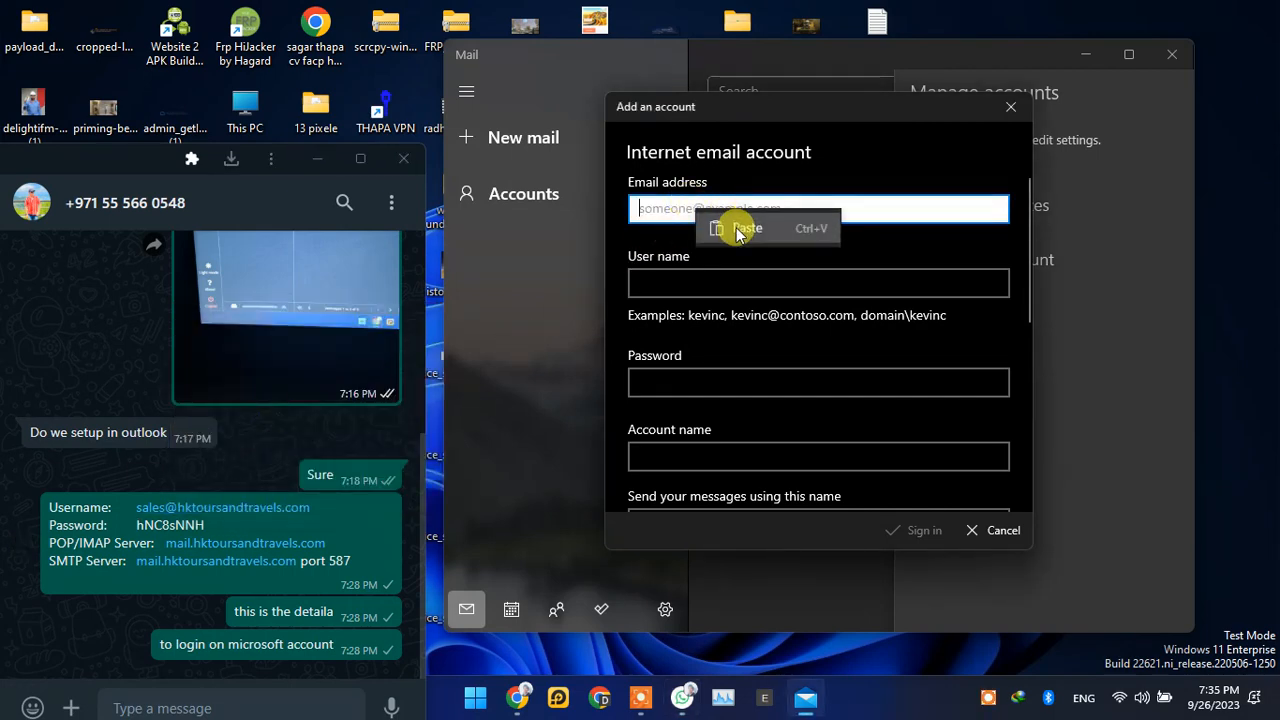
click(735, 228)
Step: Fill in the account's User name with the same e-mail address copied from the chat message
click(646, 280)
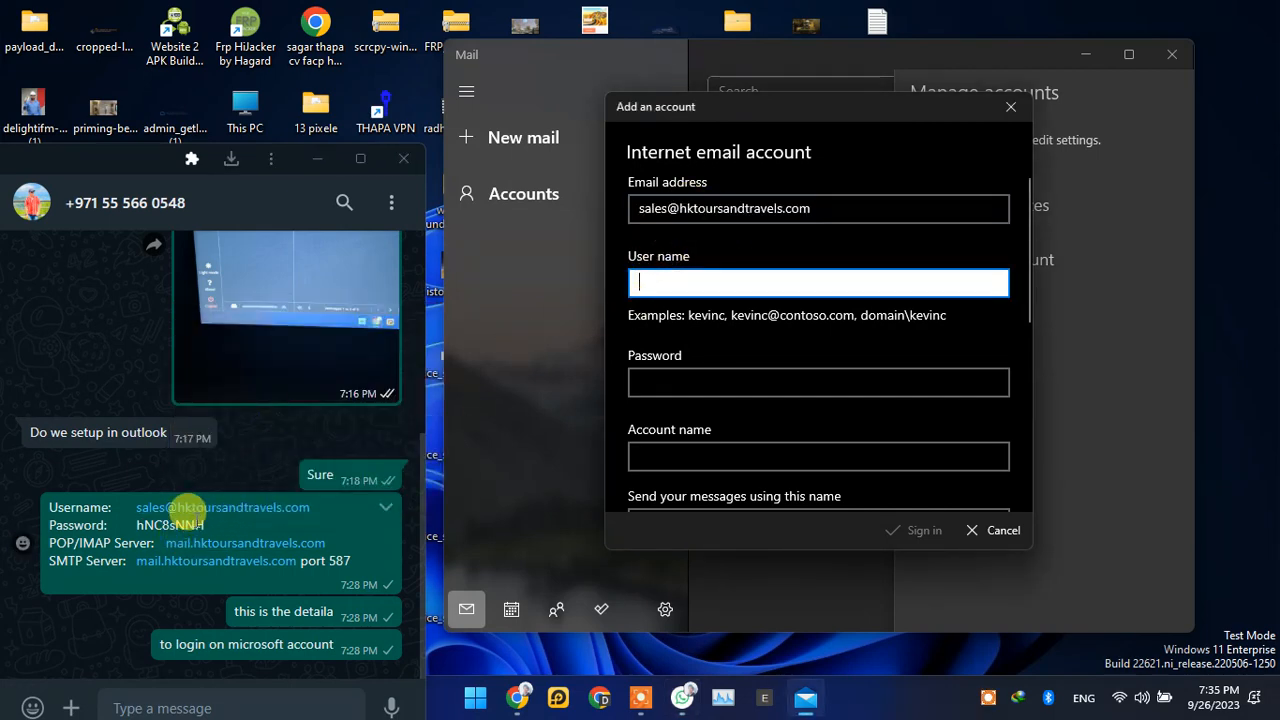
right_click(211, 510)
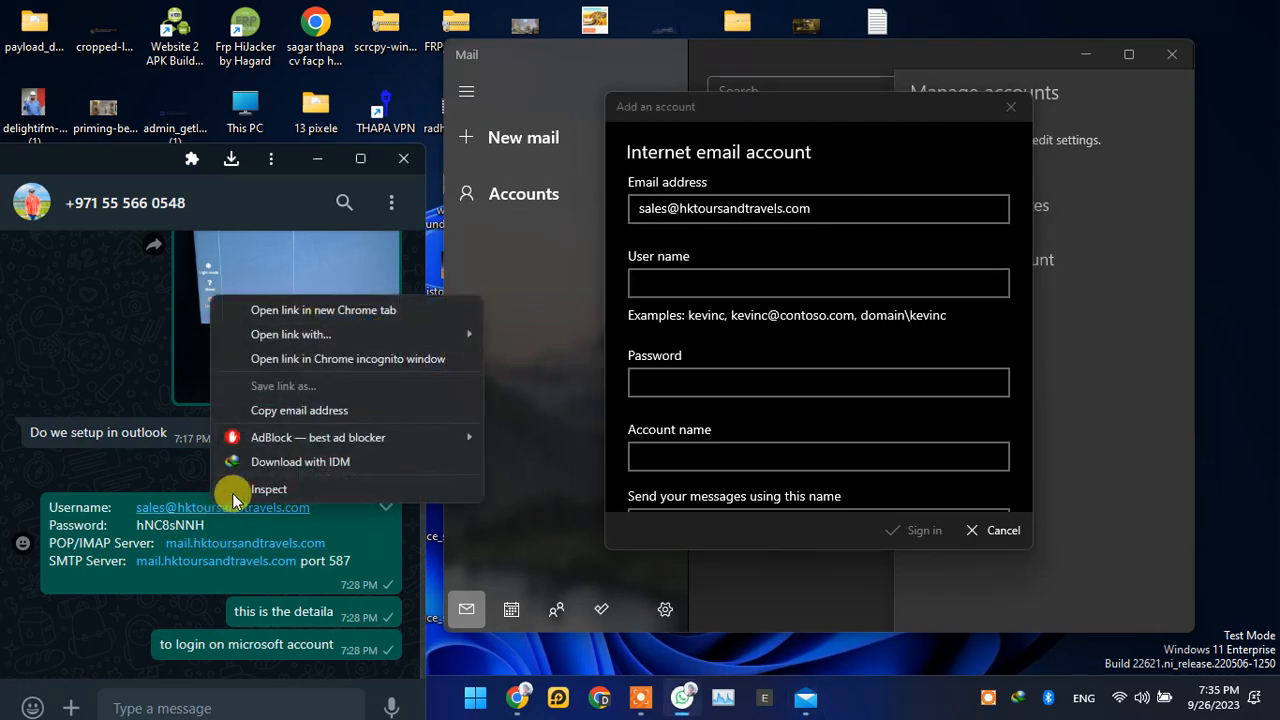
click(230, 410)
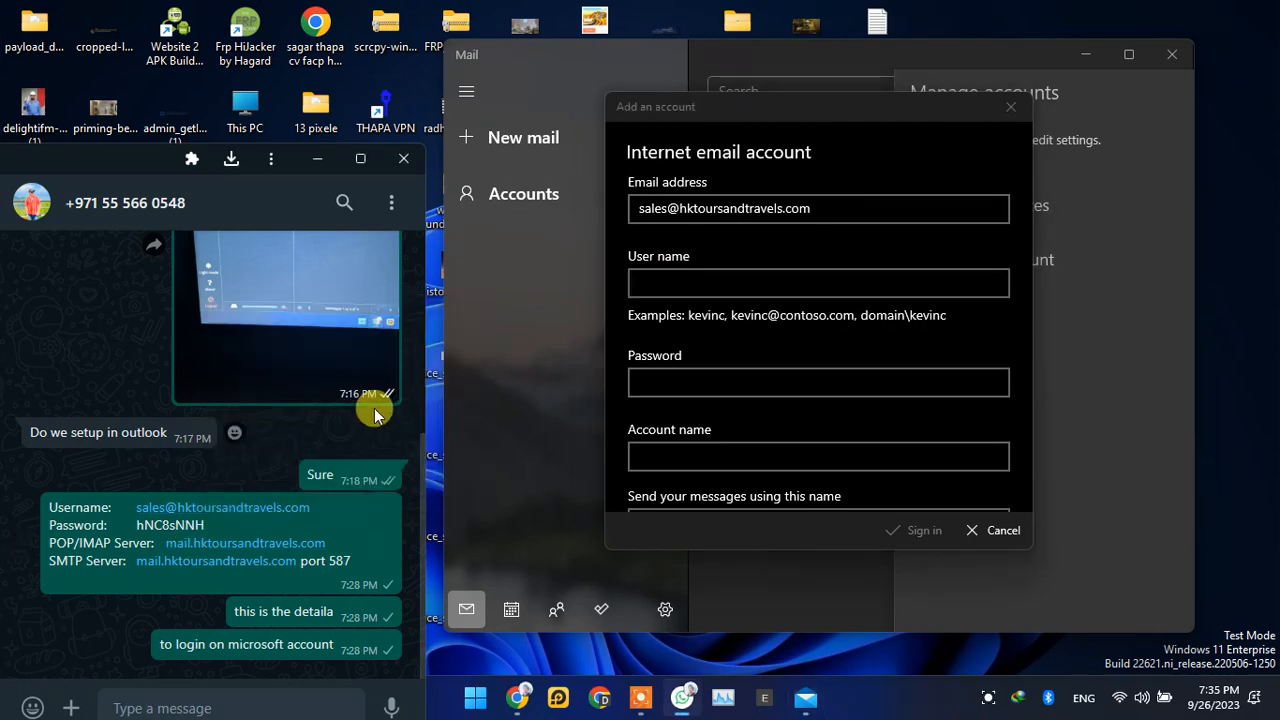
click(703, 276)
right_click(710, 283)
click(755, 302)
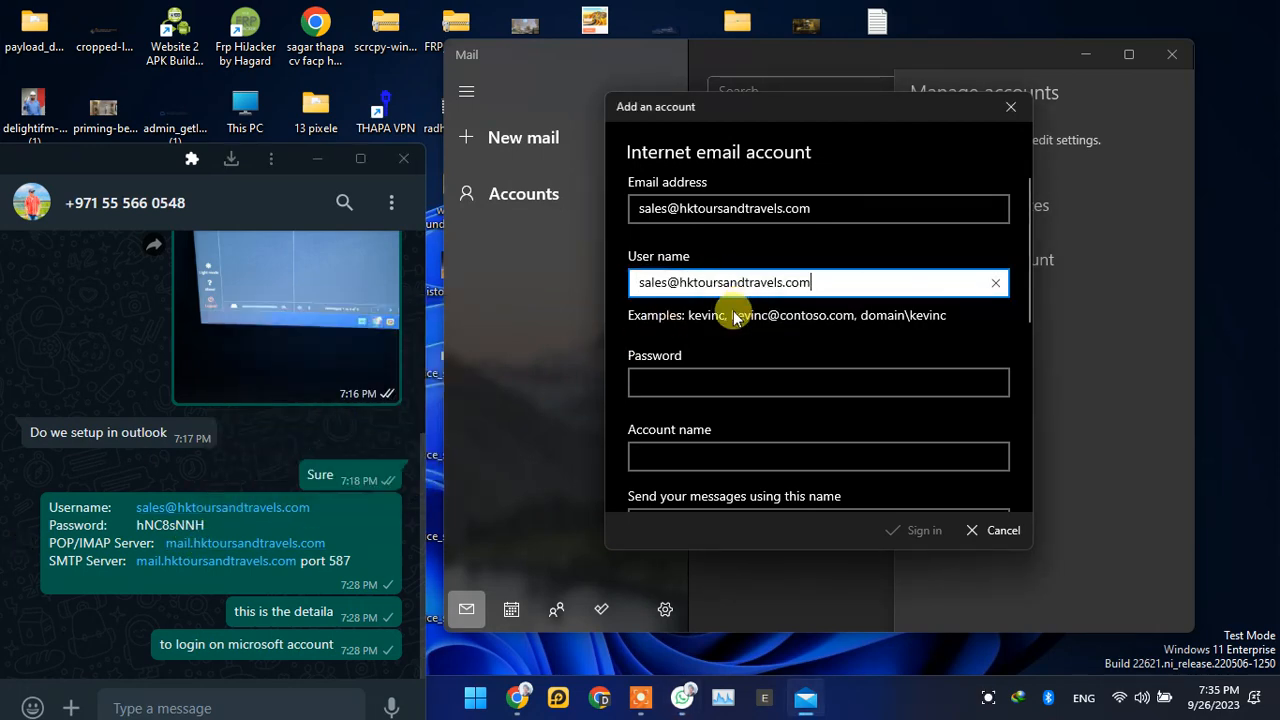
Step: Copy the account password from the chat message and paste it into the Password field
click(686, 383)
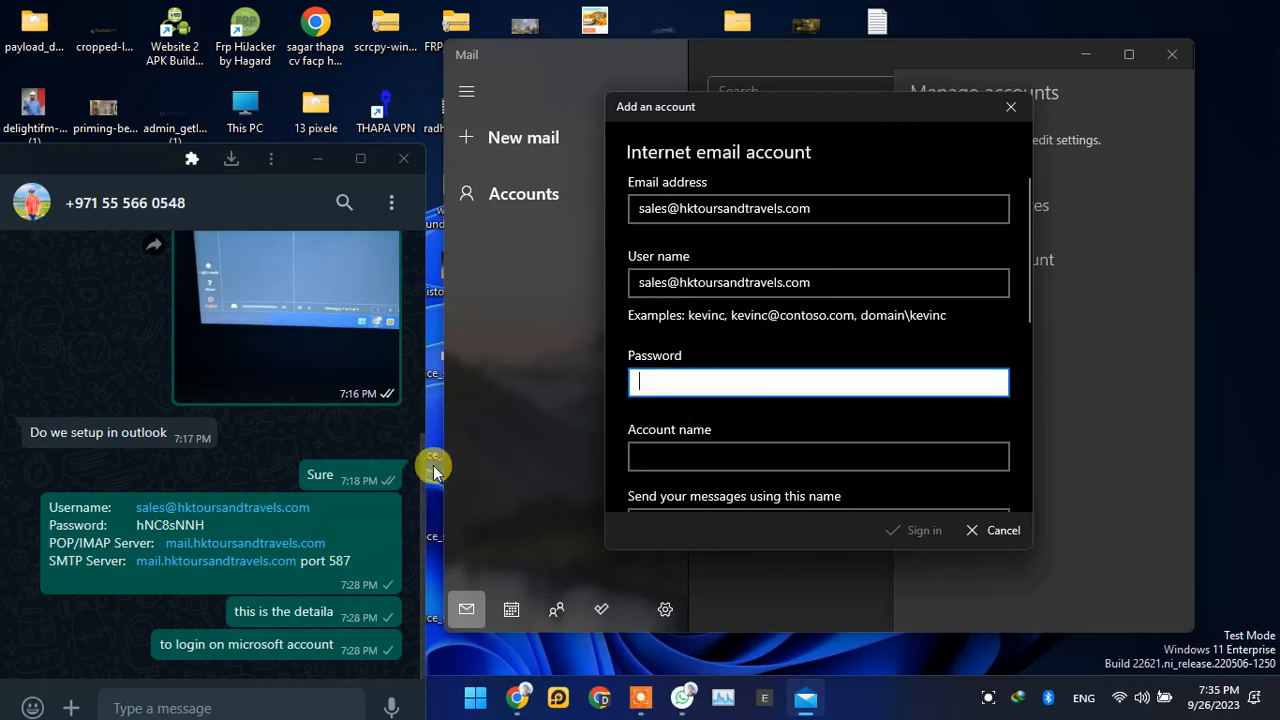
drag(130, 523, 190, 514)
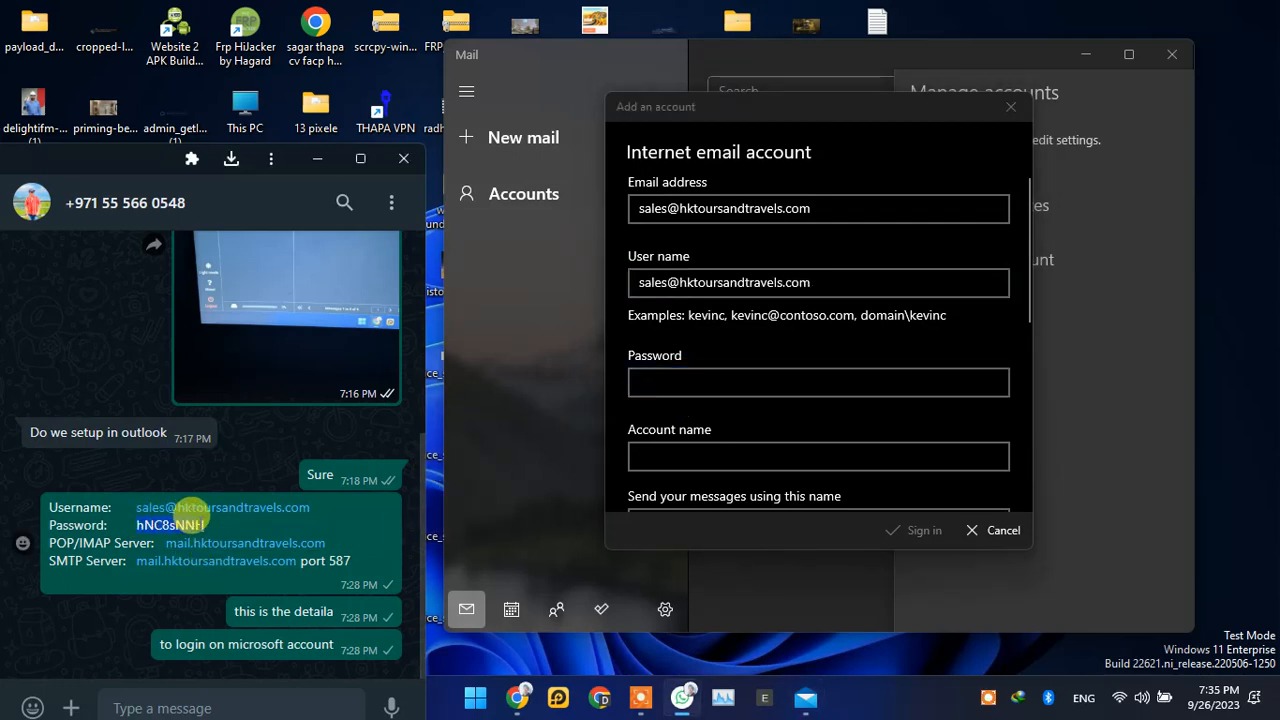
right_click(190, 515)
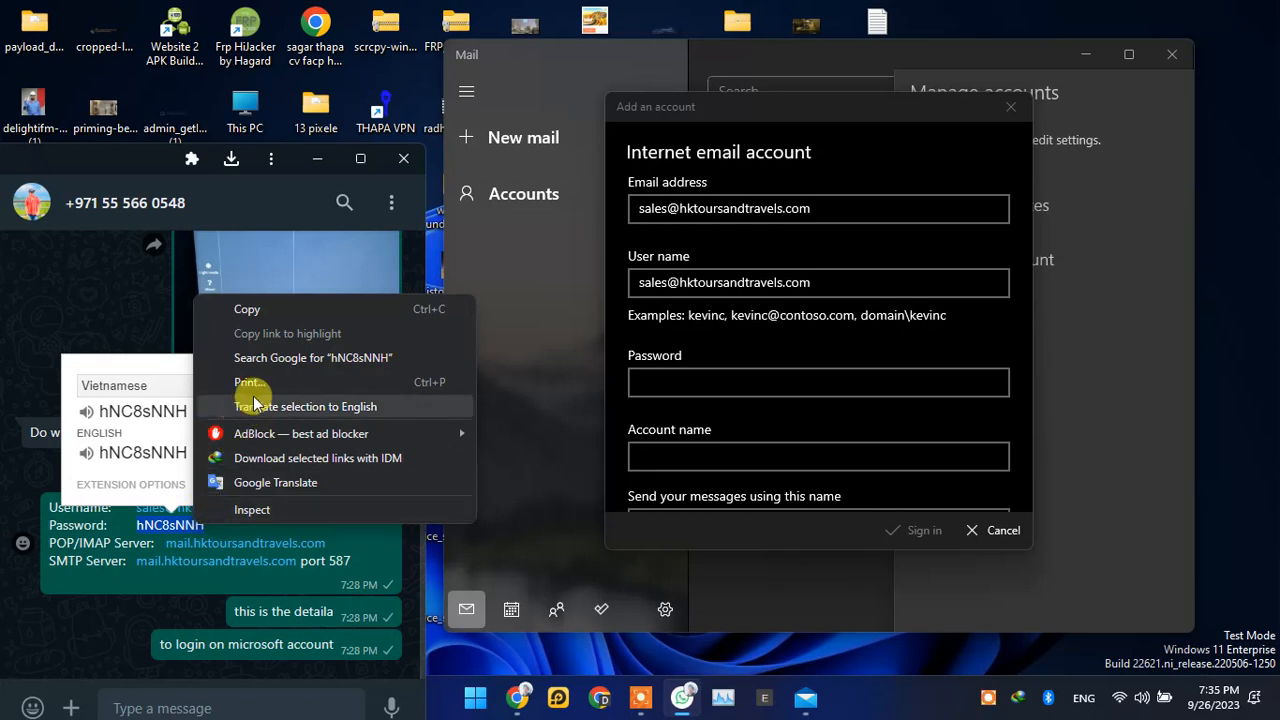
click(294, 312)
click(660, 383)
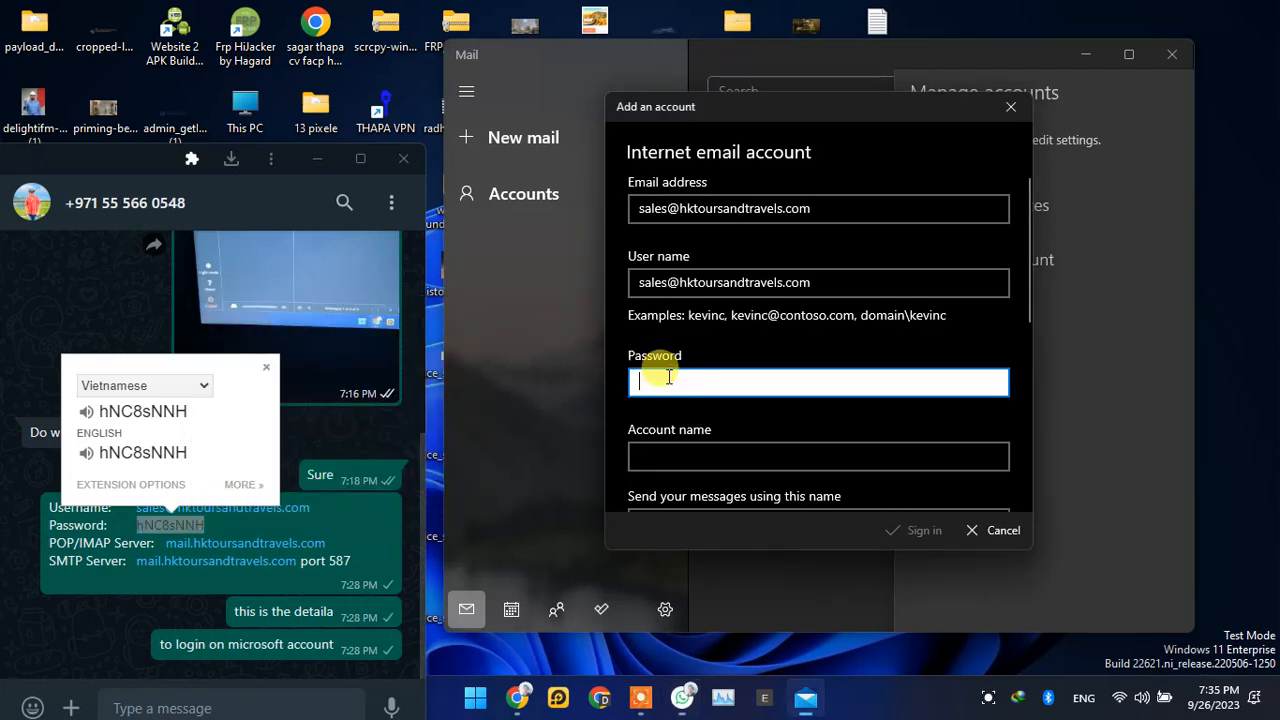
right_click(700, 383)
click(718, 398)
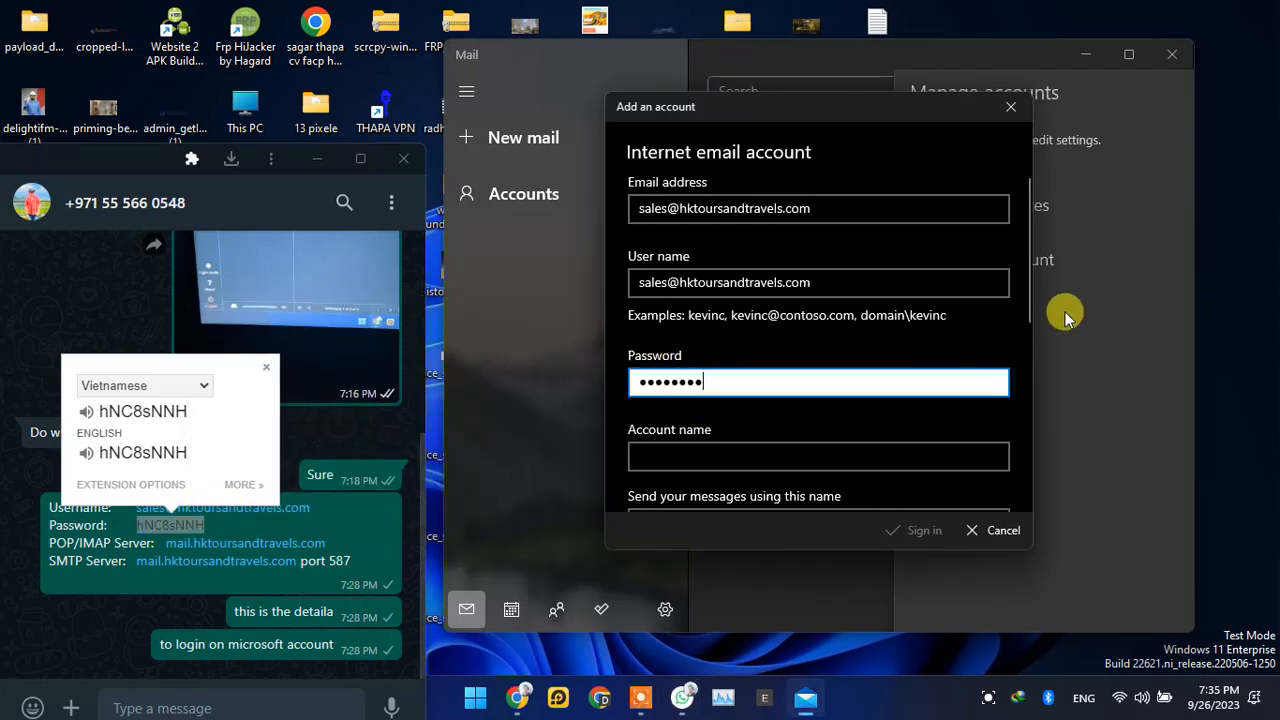
Step: Enter the user's first name as the account name and set the name for sending messages to "hellow"
drag(1026, 315, 1026, 396)
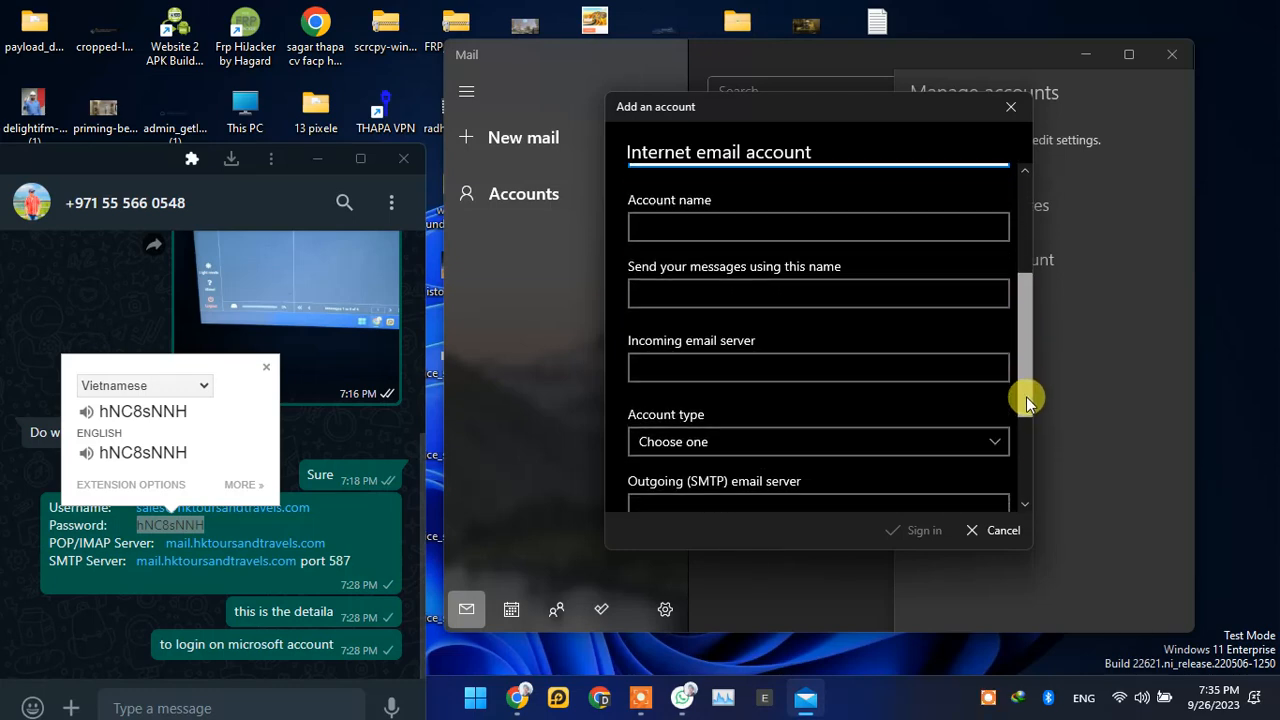
click(697, 228)
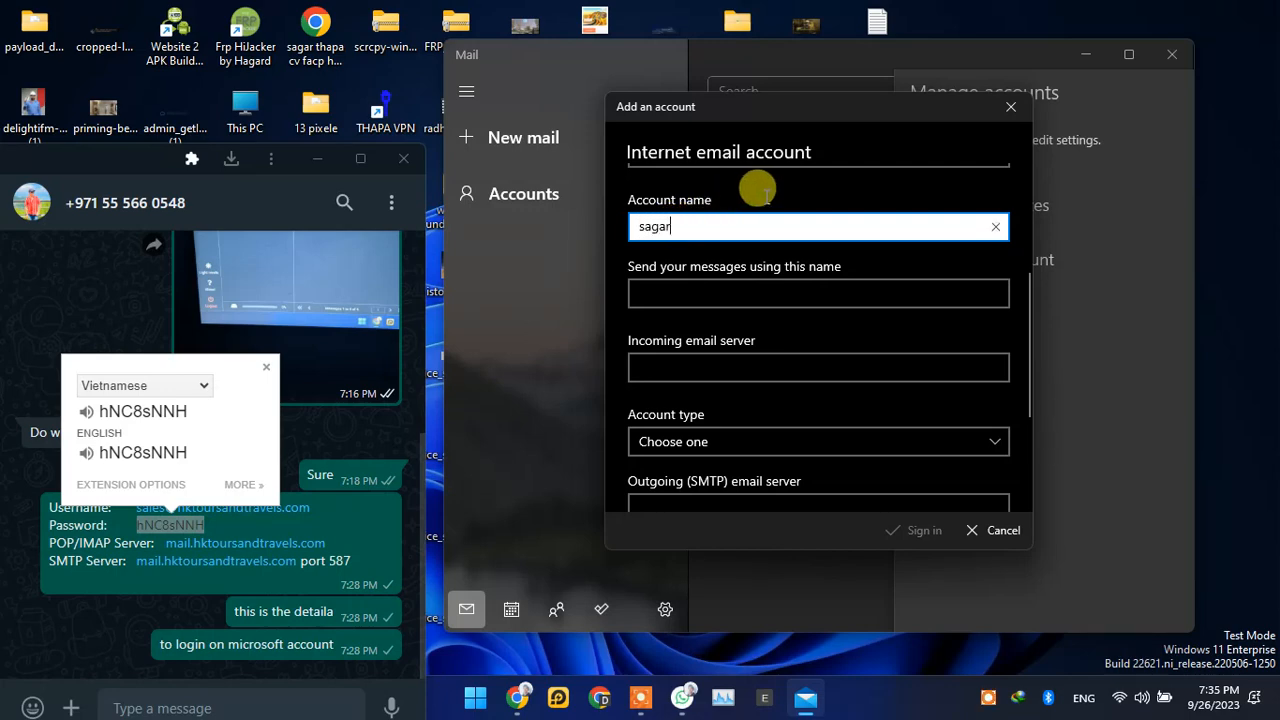
click(736, 292)
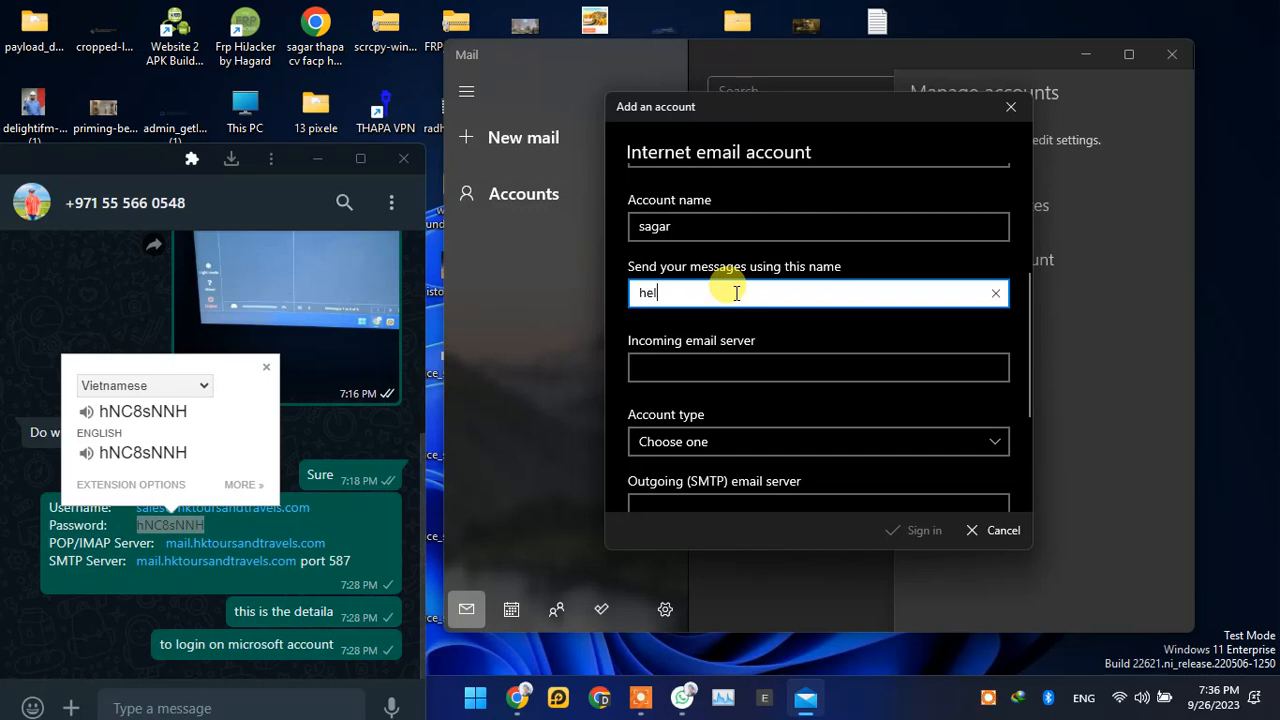
Step: Copy the POP/IMAP server link from the chat message into the Incoming email server field
click(736, 370)
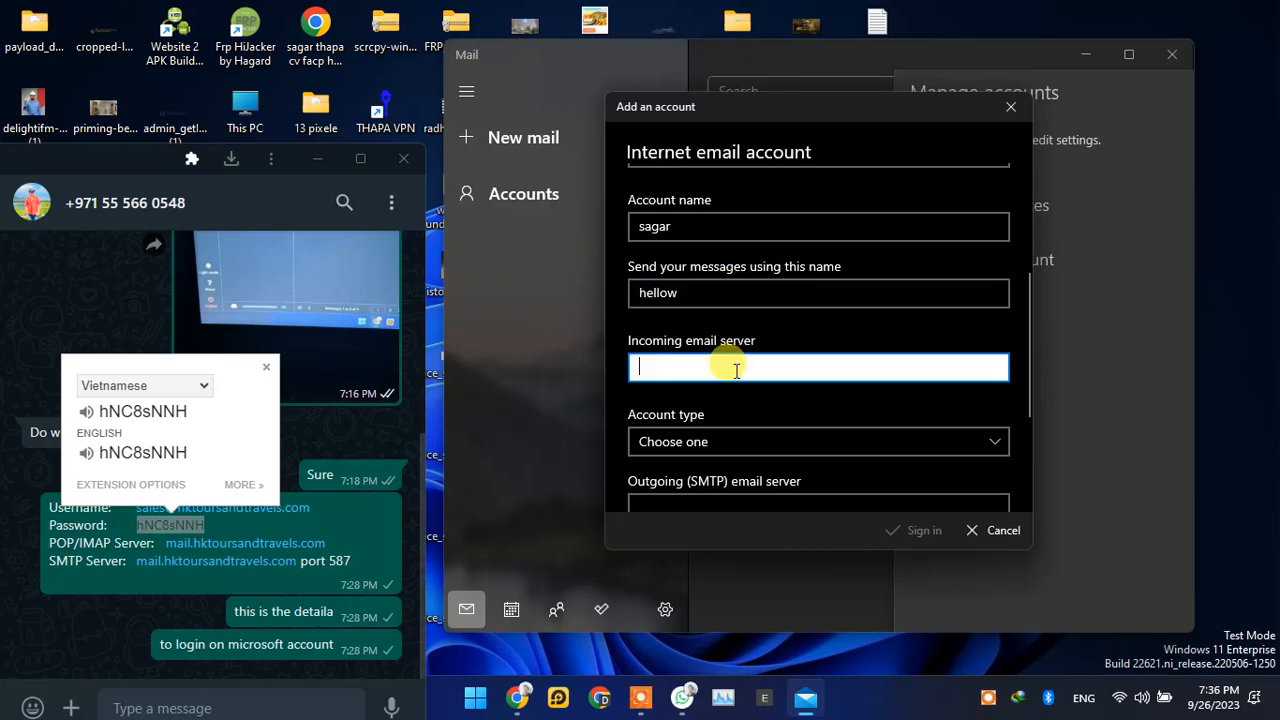
click(134, 575)
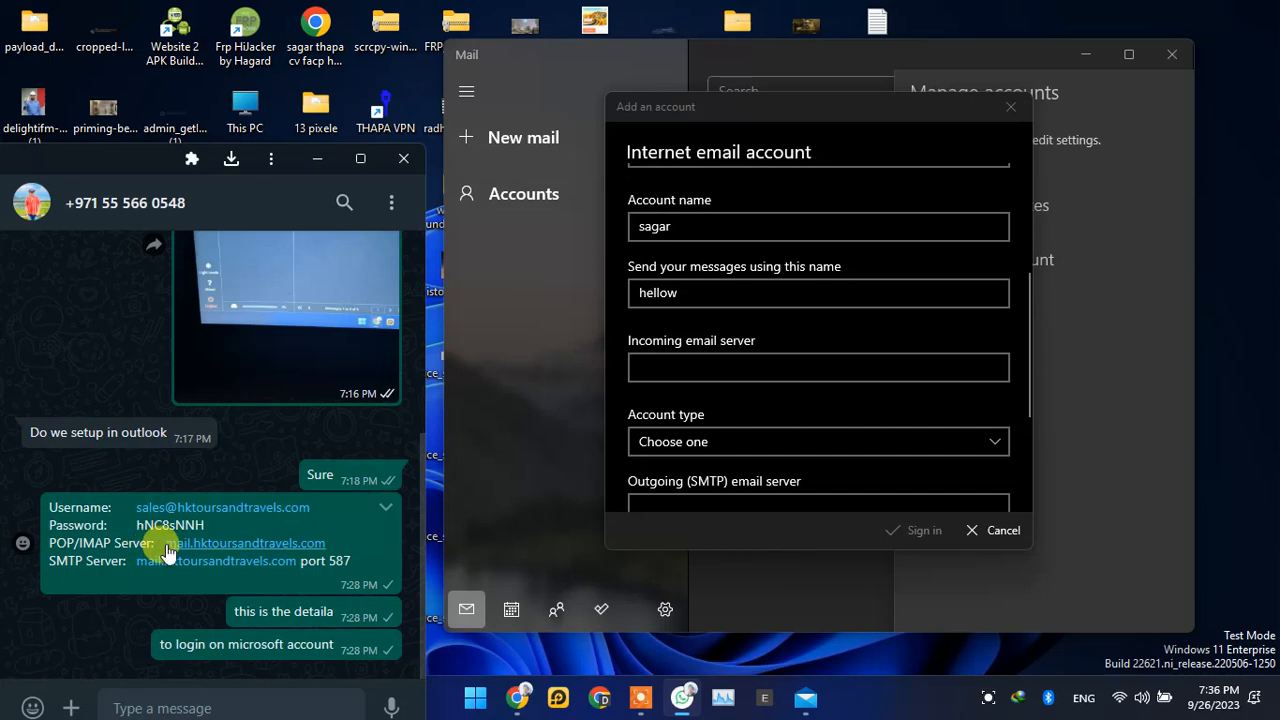
drag(181, 544, 197, 544)
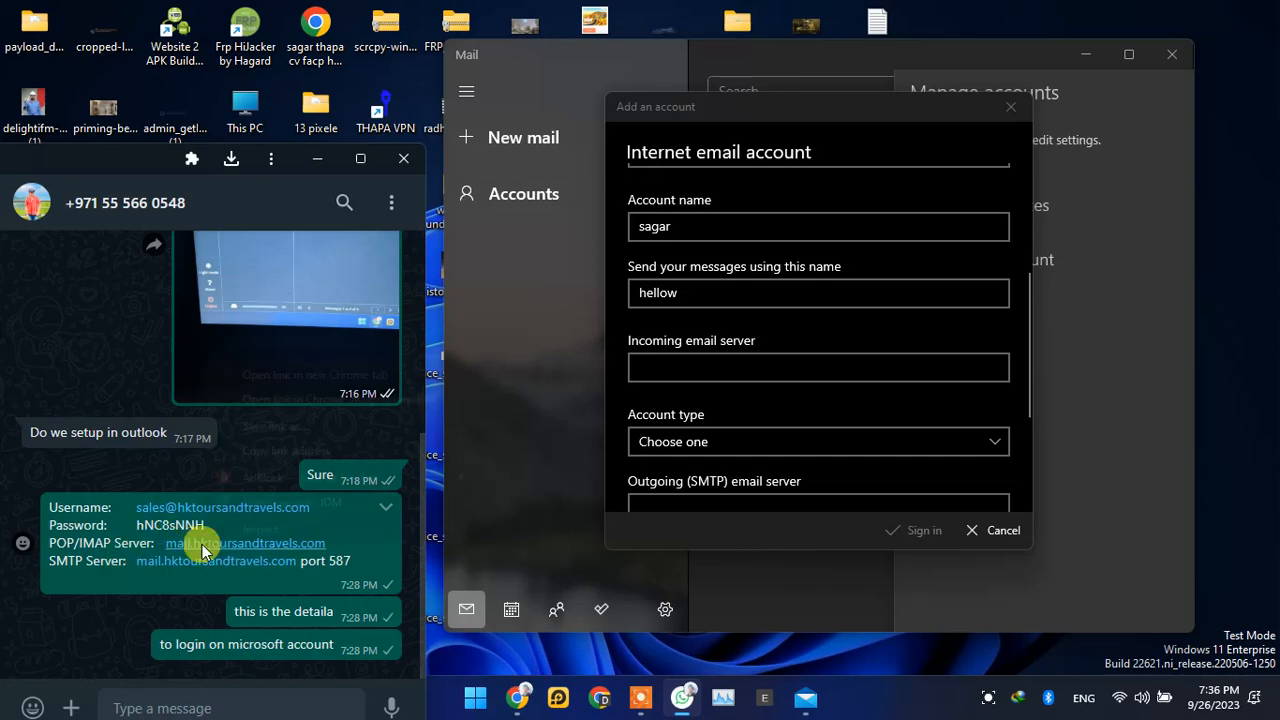
right_click(202, 544)
click(300, 451)
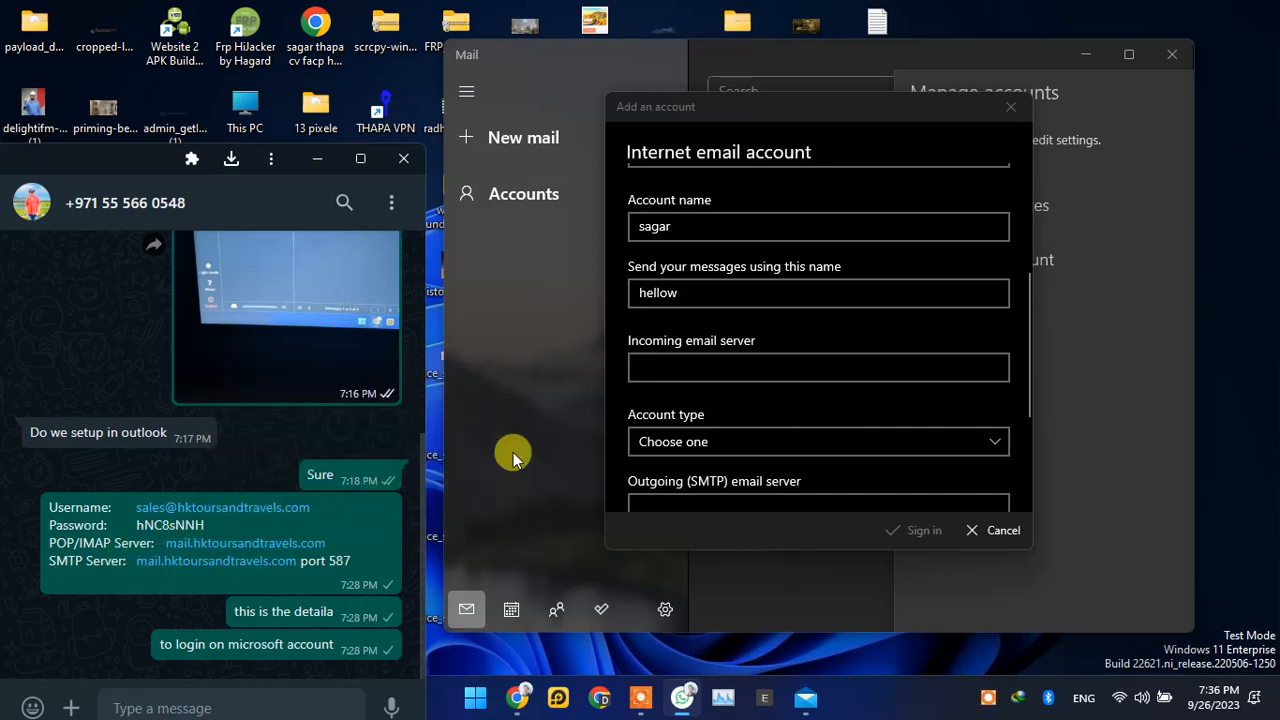
click(700, 364)
right_click(710, 366)
click(733, 390)
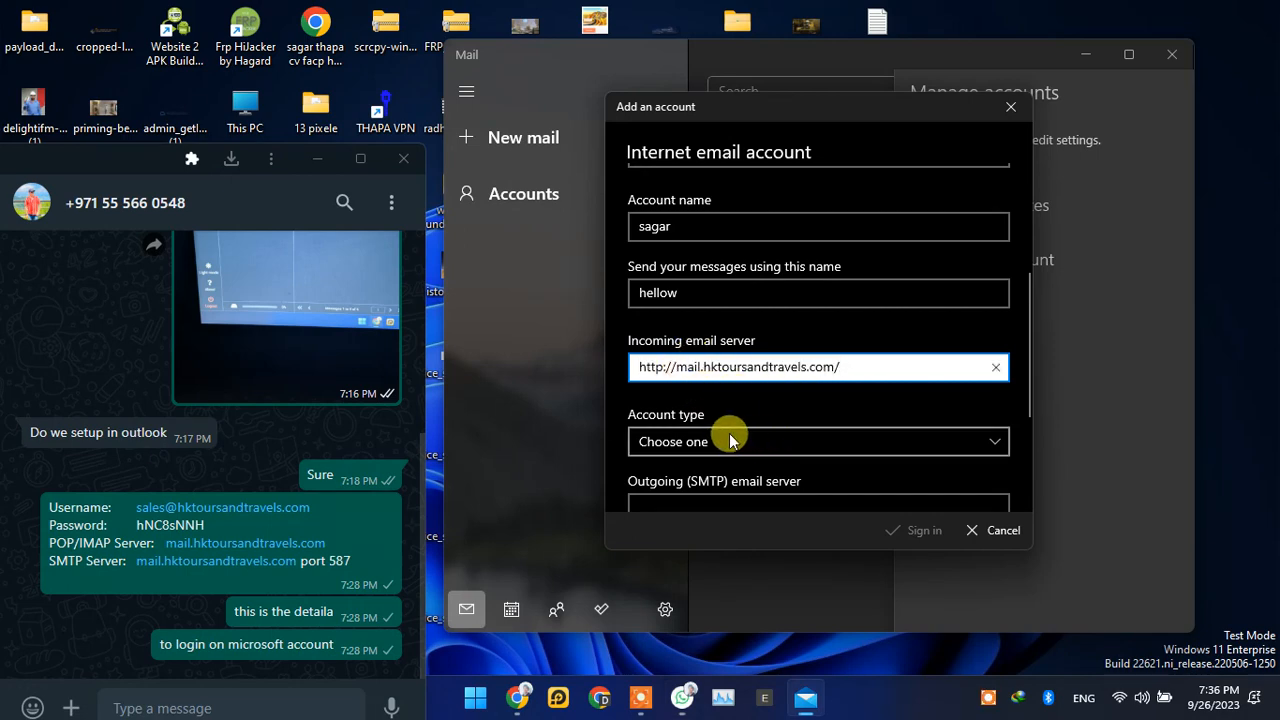
scroll(729, 440, down, 2)
scroll(729, 433, up, 3)
drag(671, 417, 604, 440)
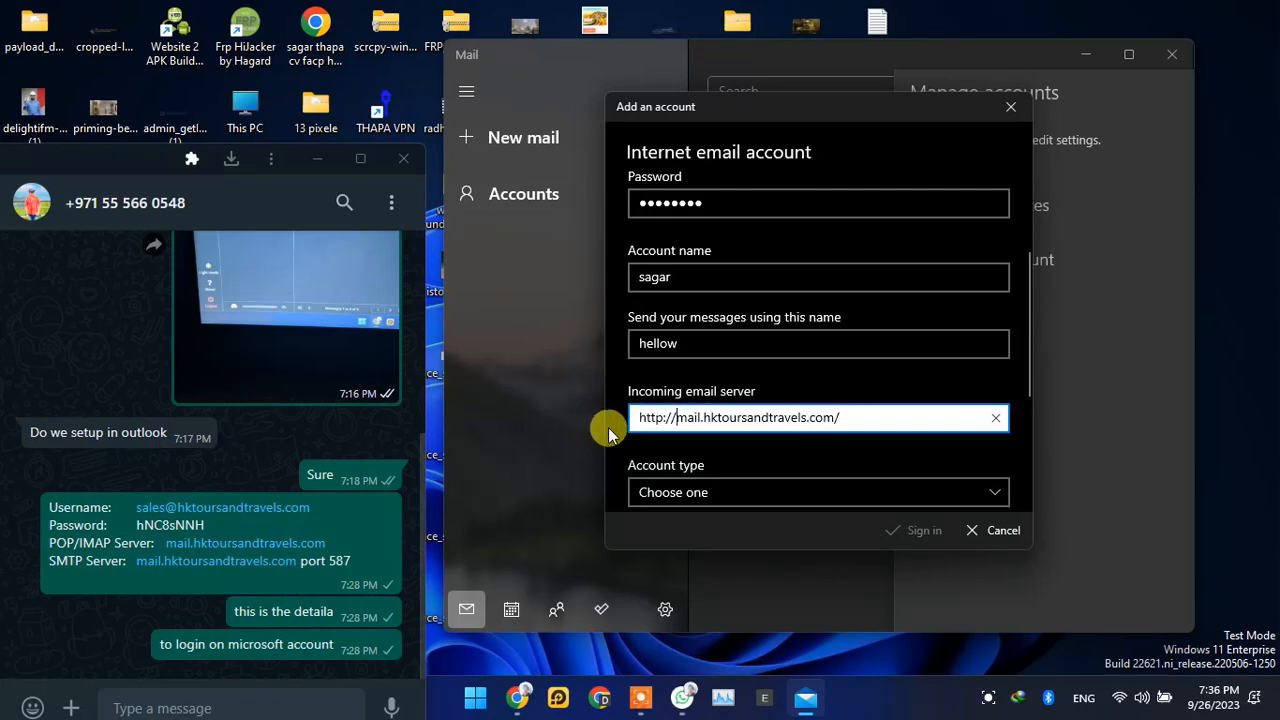
key(Right)
key(BackSpace)
key(BackSpace)
key(BackSpace)
key(BackSpace)
key(BackSpace)
key(BackSpace)
click(819, 422)
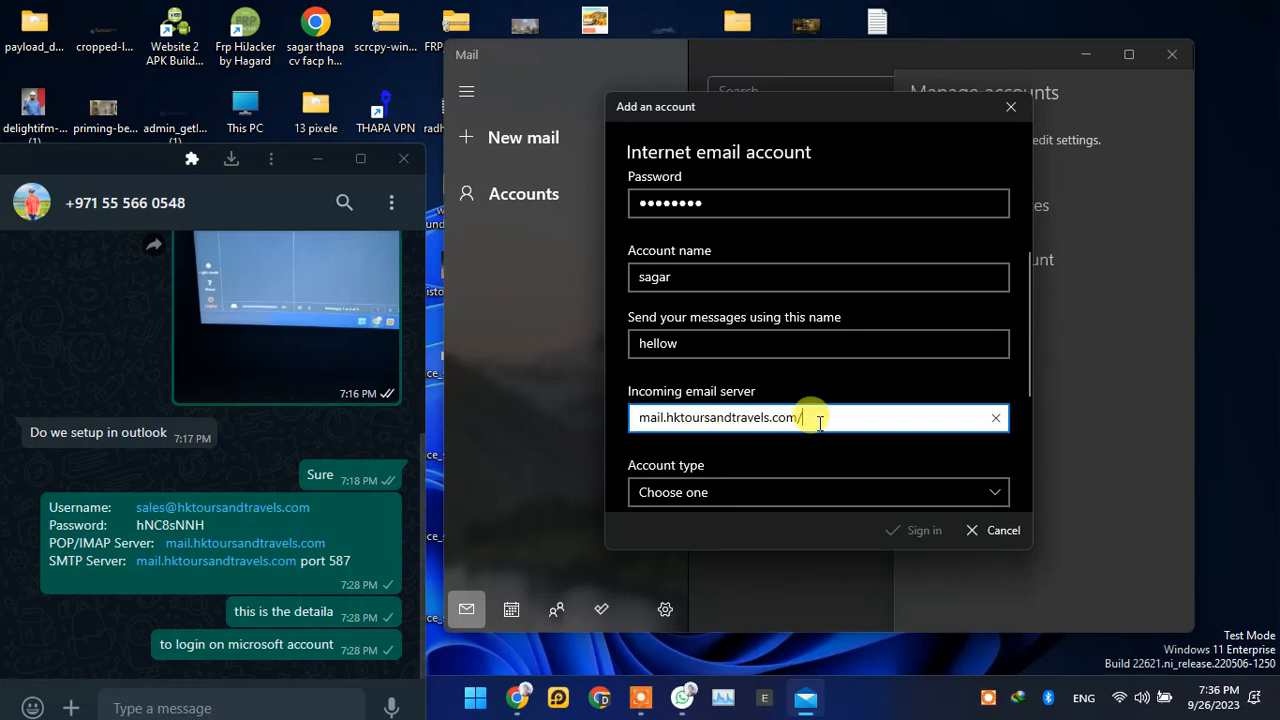
scroll(823, 380, up, 2)
scroll(750, 435, down, 5)
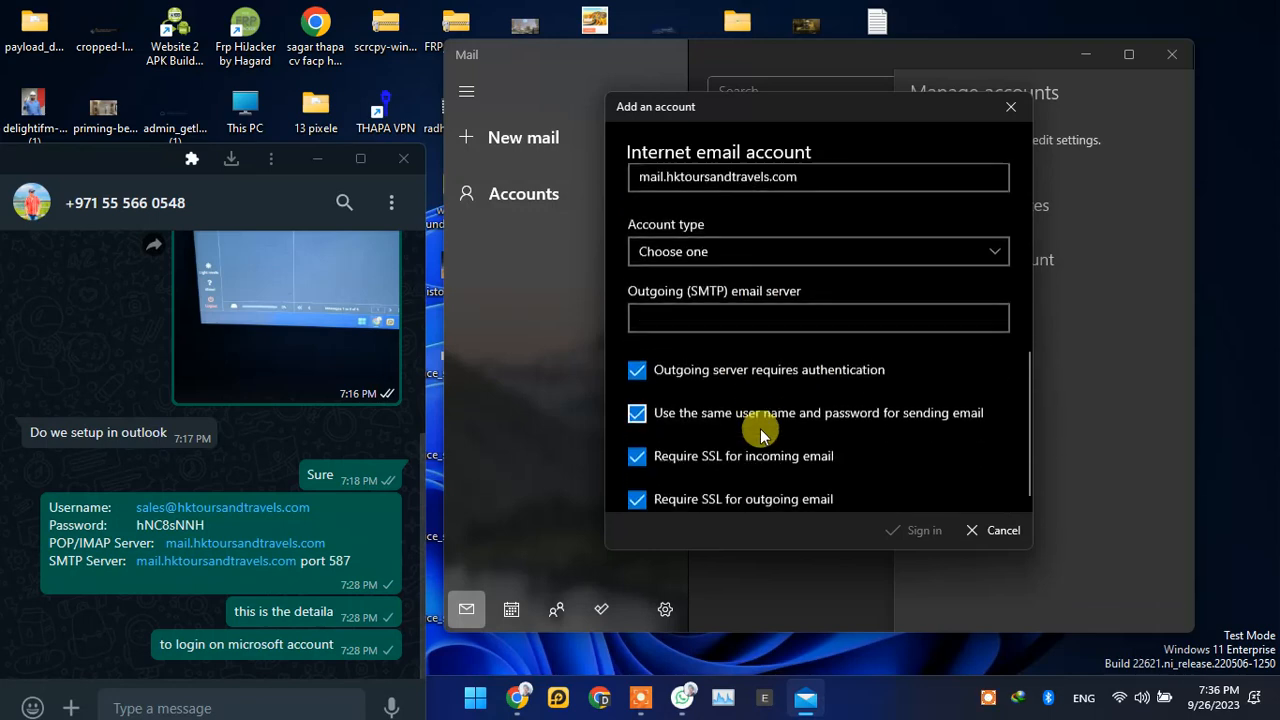
Step: Select IMAP4 as the account type and switch it to POP3
click(752, 250)
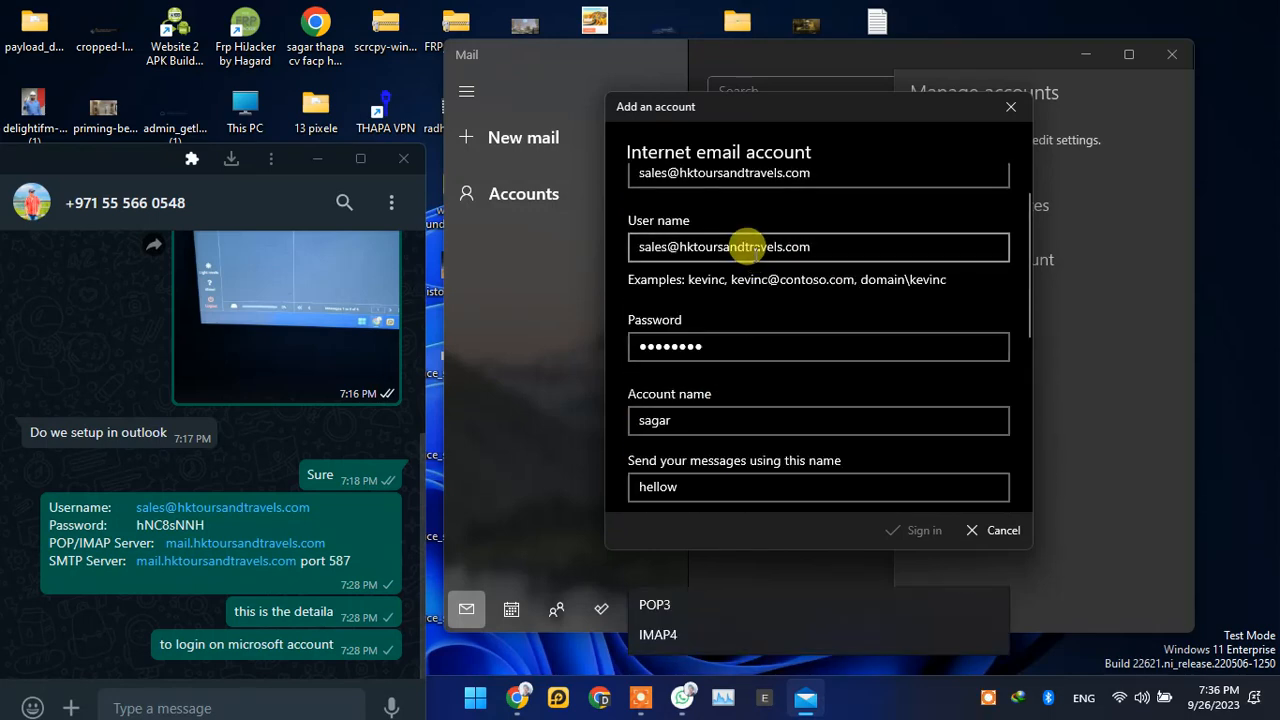
scroll(740, 430, down, 2)
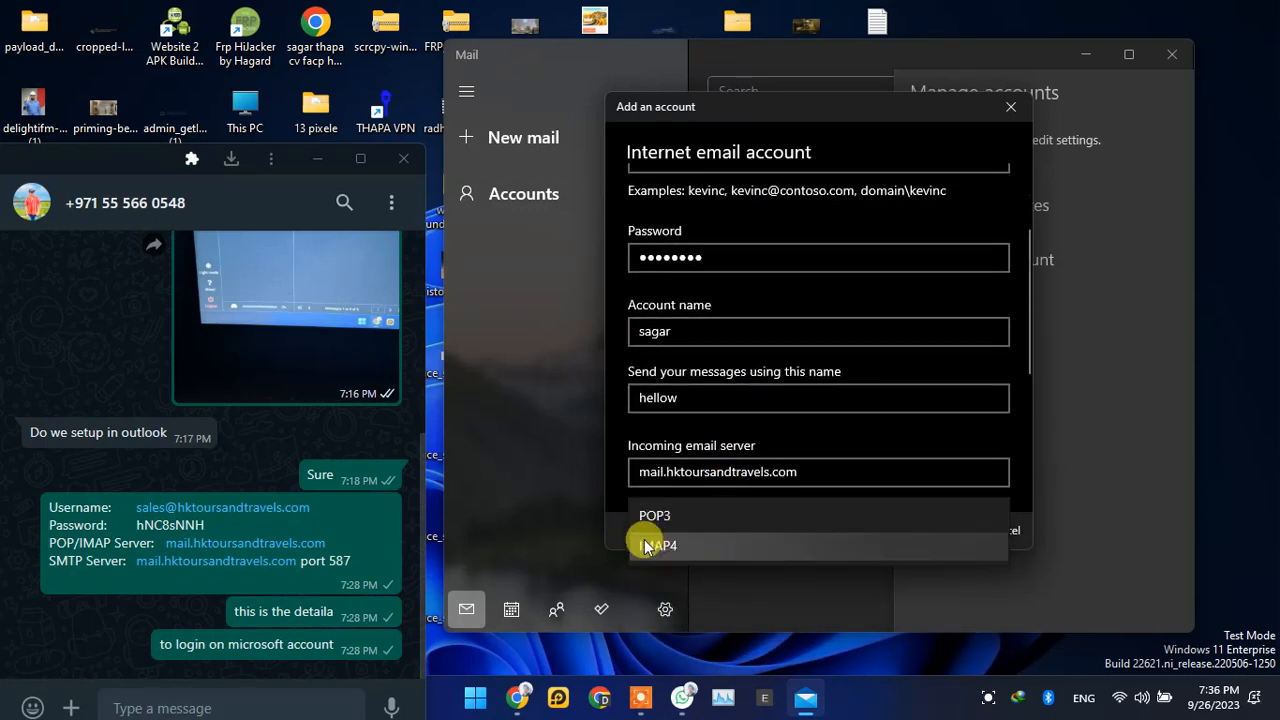
click(658, 545)
scroll(795, 410, down, 6)
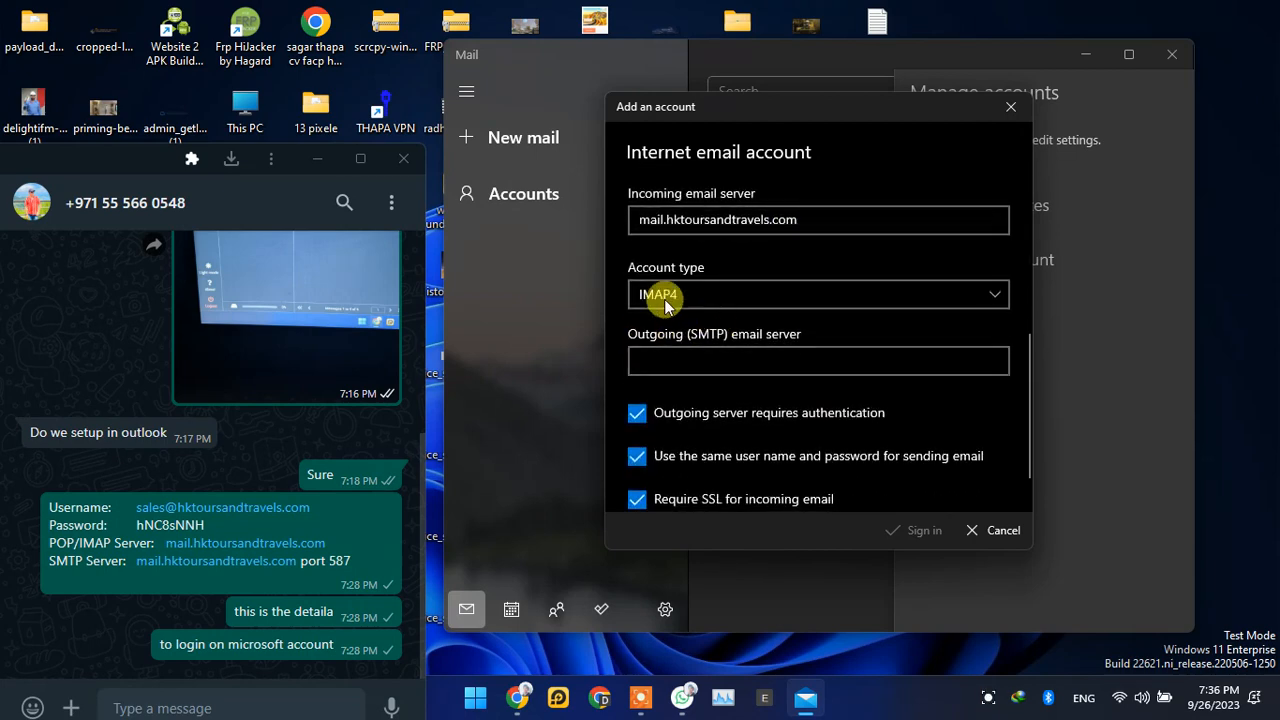
click(718, 297)
click(709, 266)
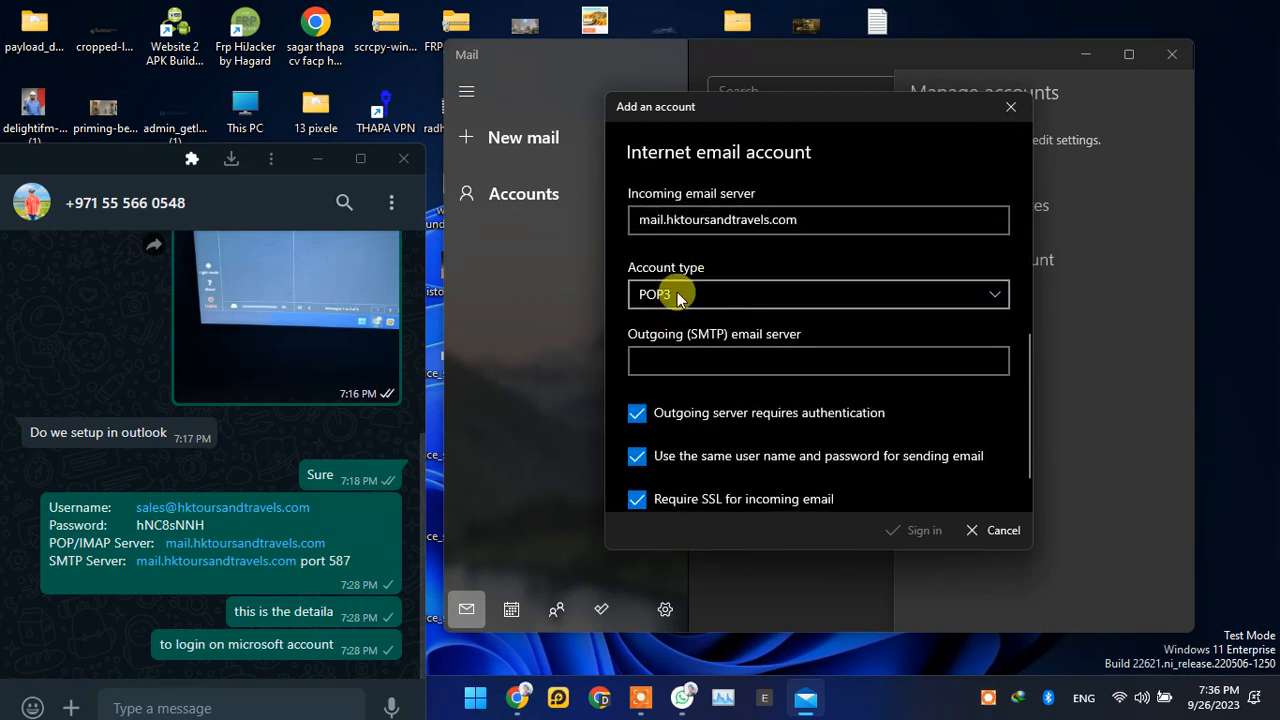
Step: Copy the SMTP server name mail.hktoursandtravels.com from the chat message into the Outgoing (SMTP) email server field
click(652, 357)
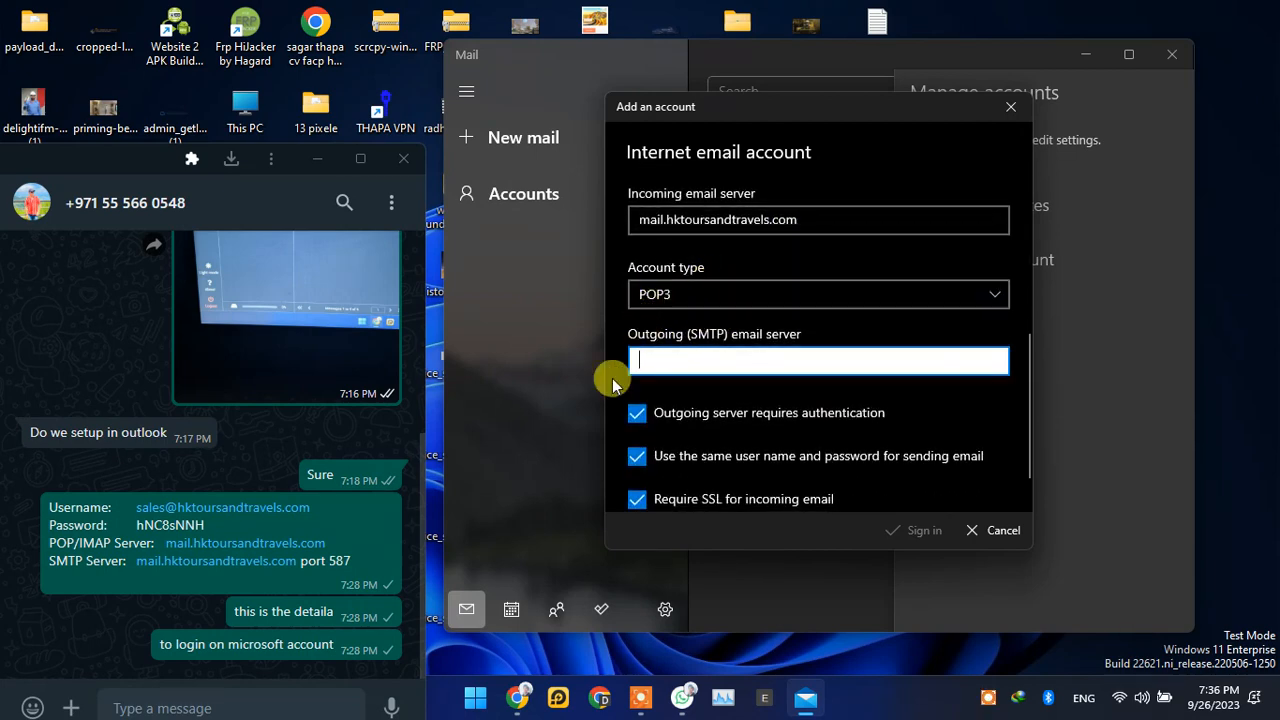
drag(136, 561, 280, 578)
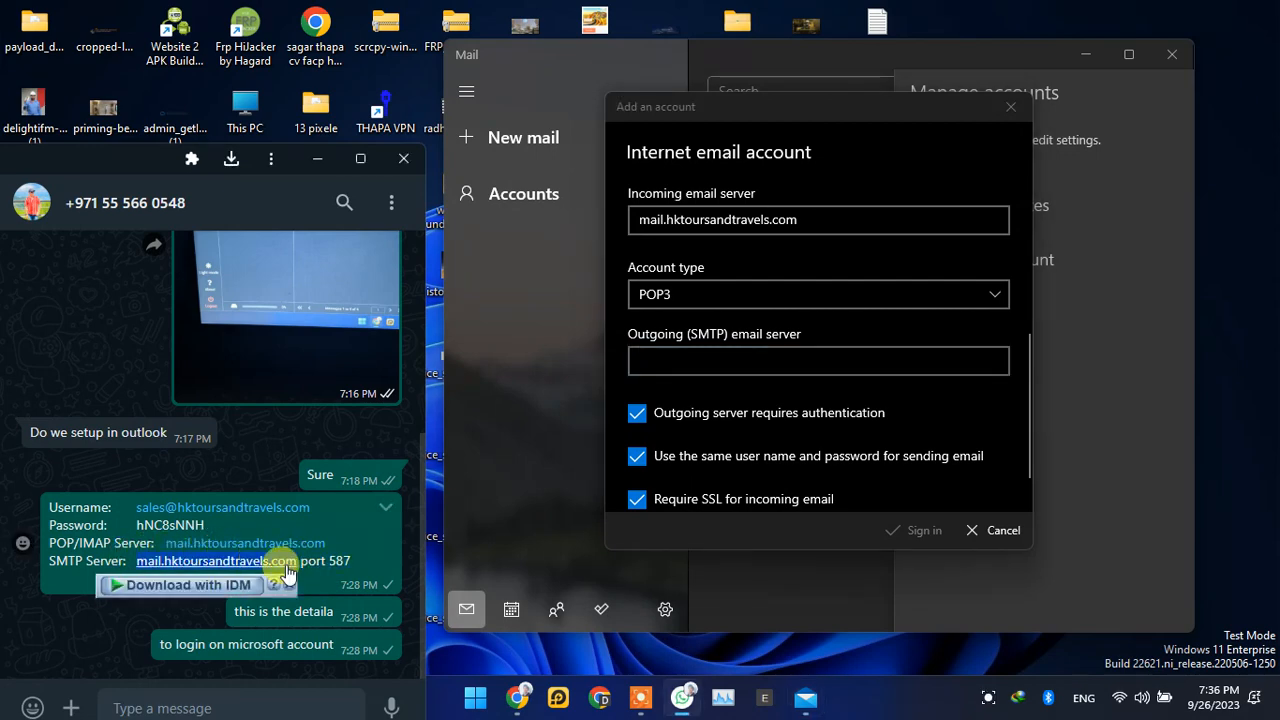
right_click(285, 560)
click(363, 374)
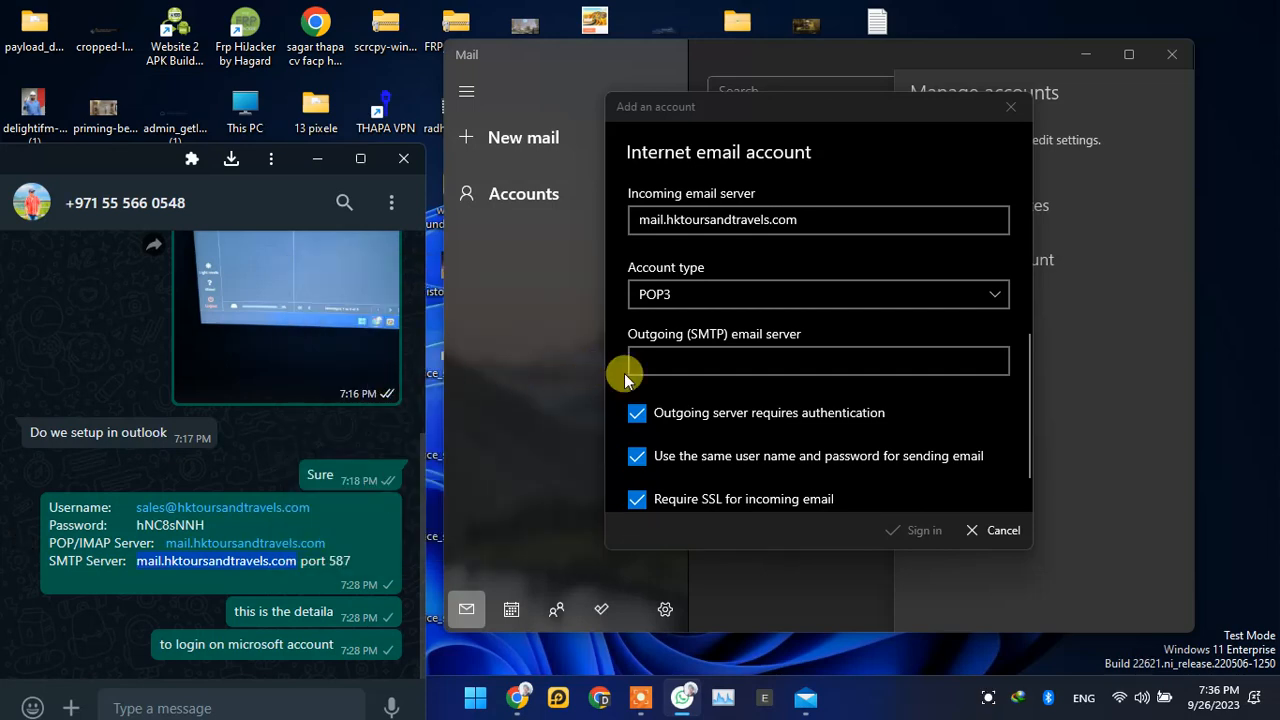
click(664, 361)
right_click(674, 364)
click(715, 386)
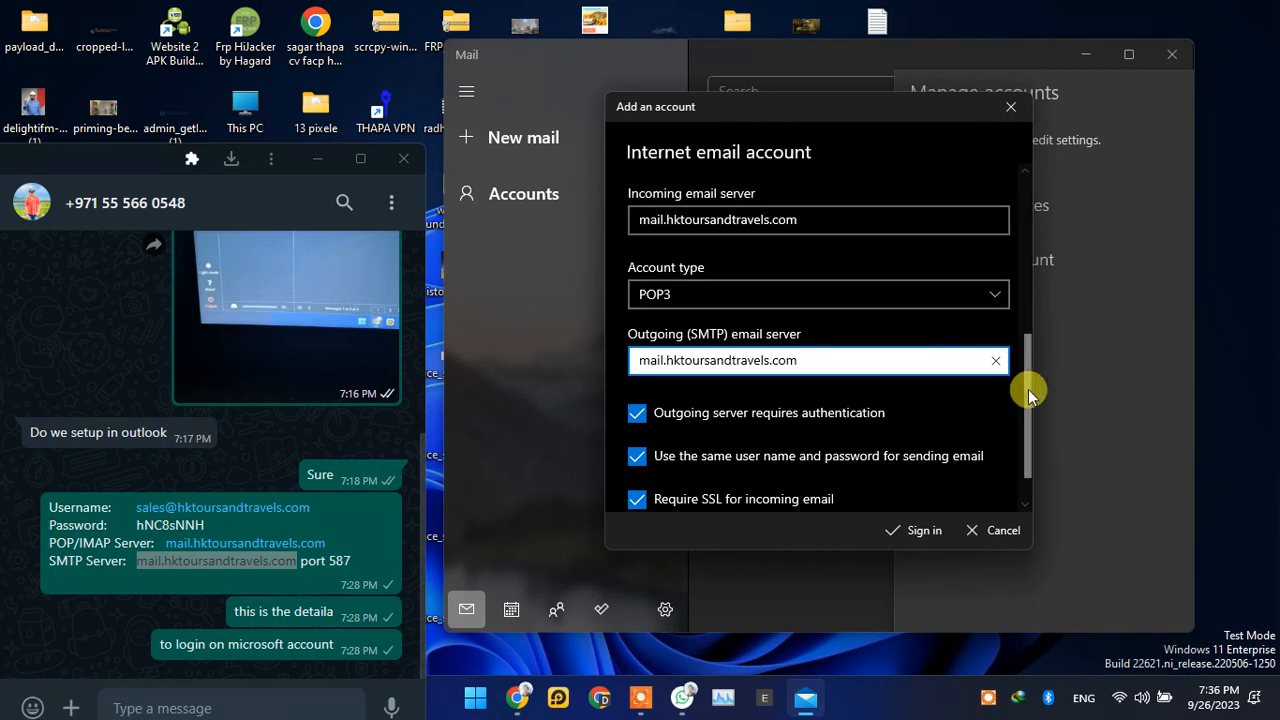
Step: Check the entered login and server details, sign in to the Internet email account and finish the setup
drag(1028, 389, 1038, 215)
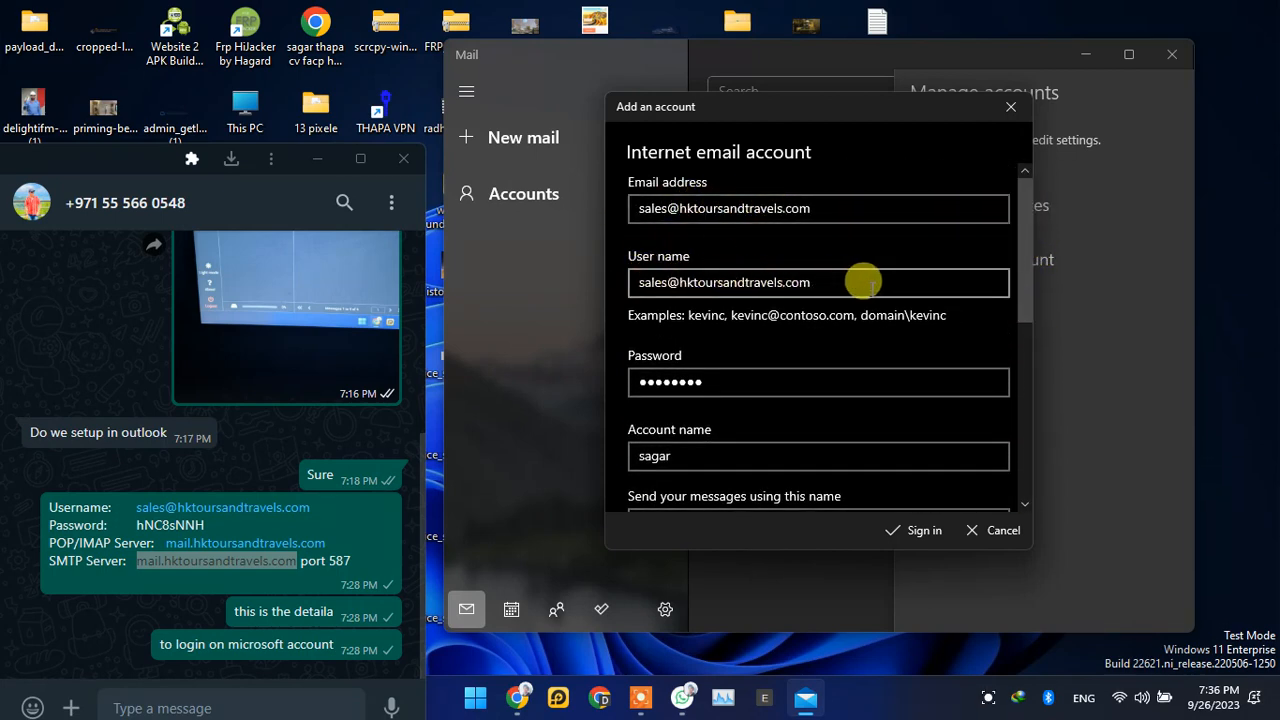
drag(1027, 290, 1024, 450)
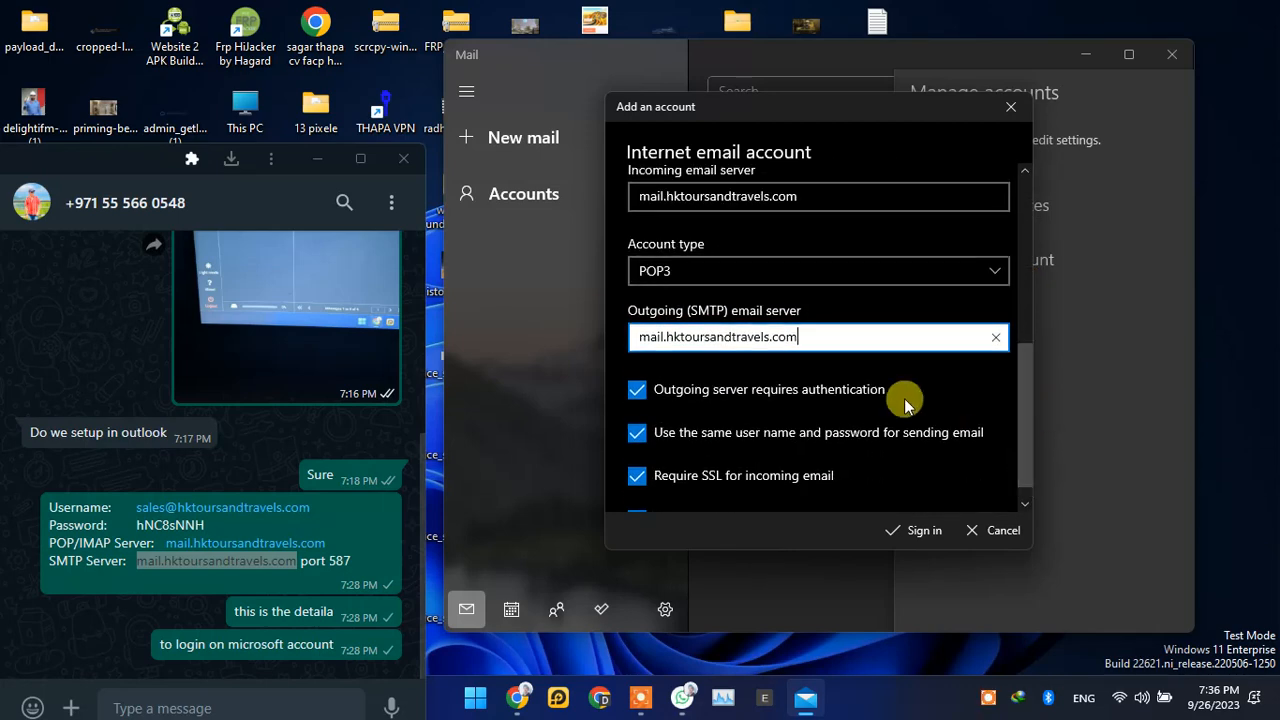
drag(797, 197, 646, 198)
drag(806, 338, 597, 330)
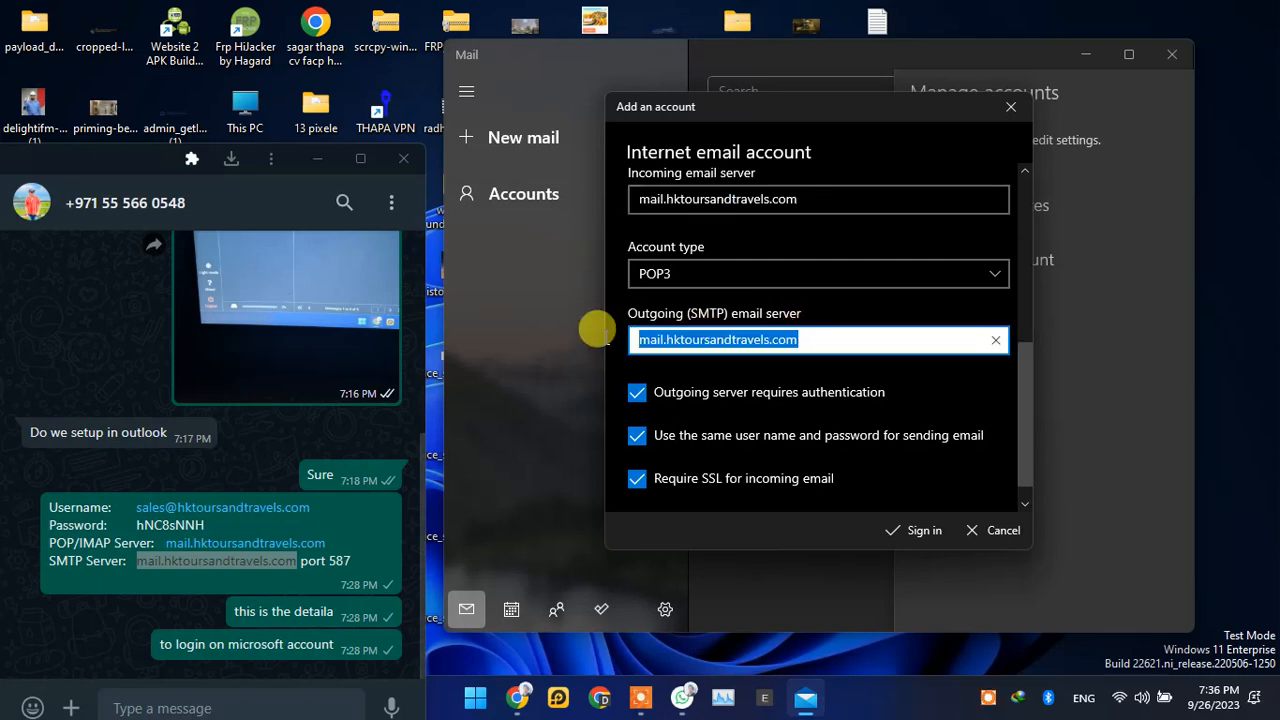
drag(1027, 391, 1028, 439)
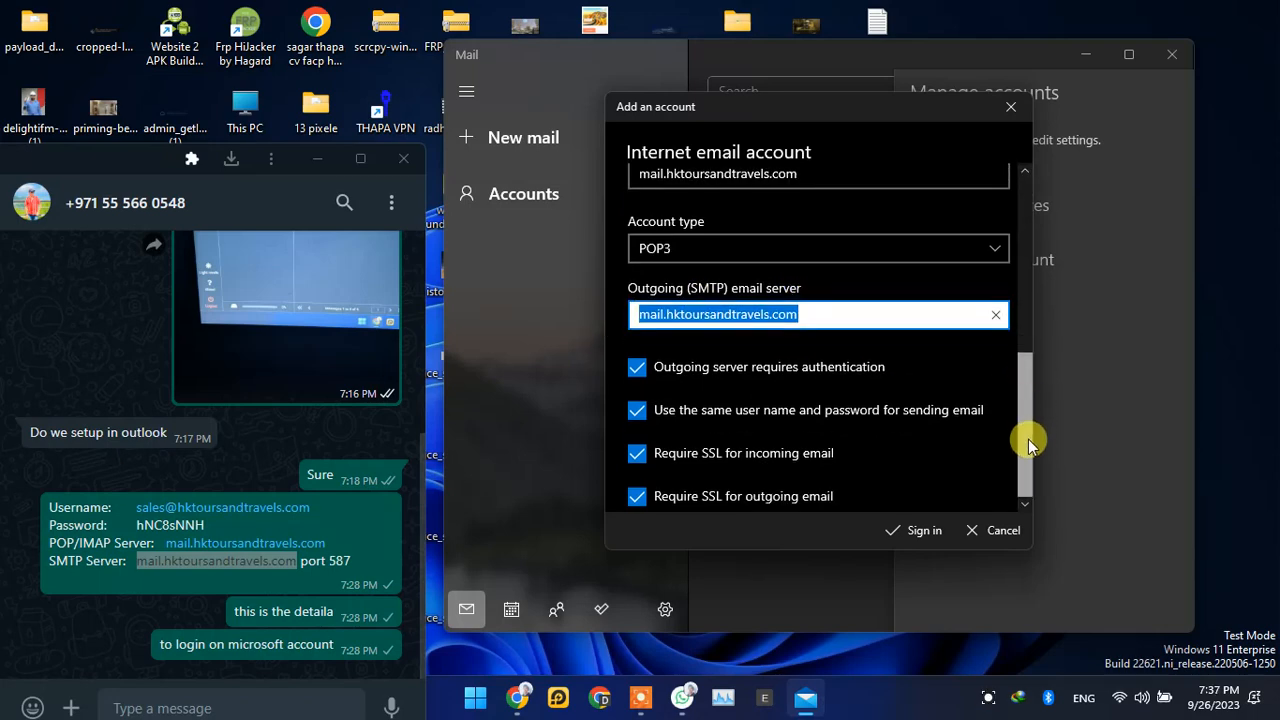
click(916, 540)
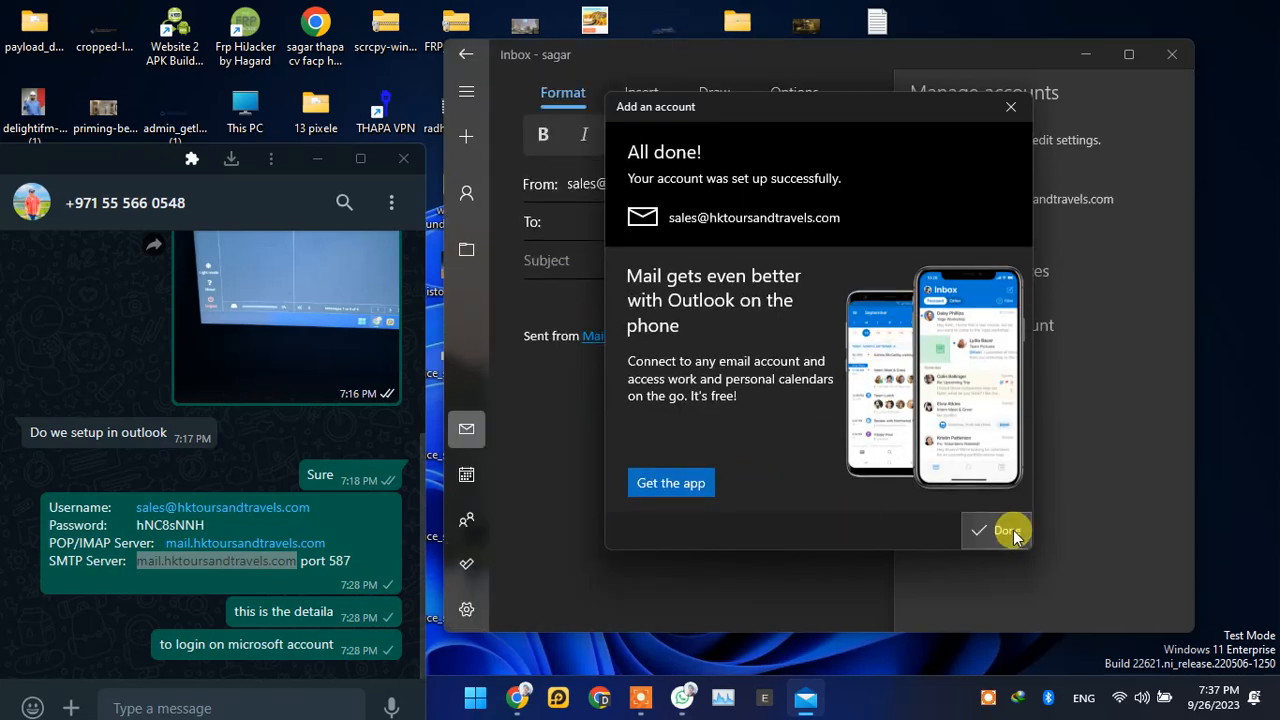
click(1005, 531)
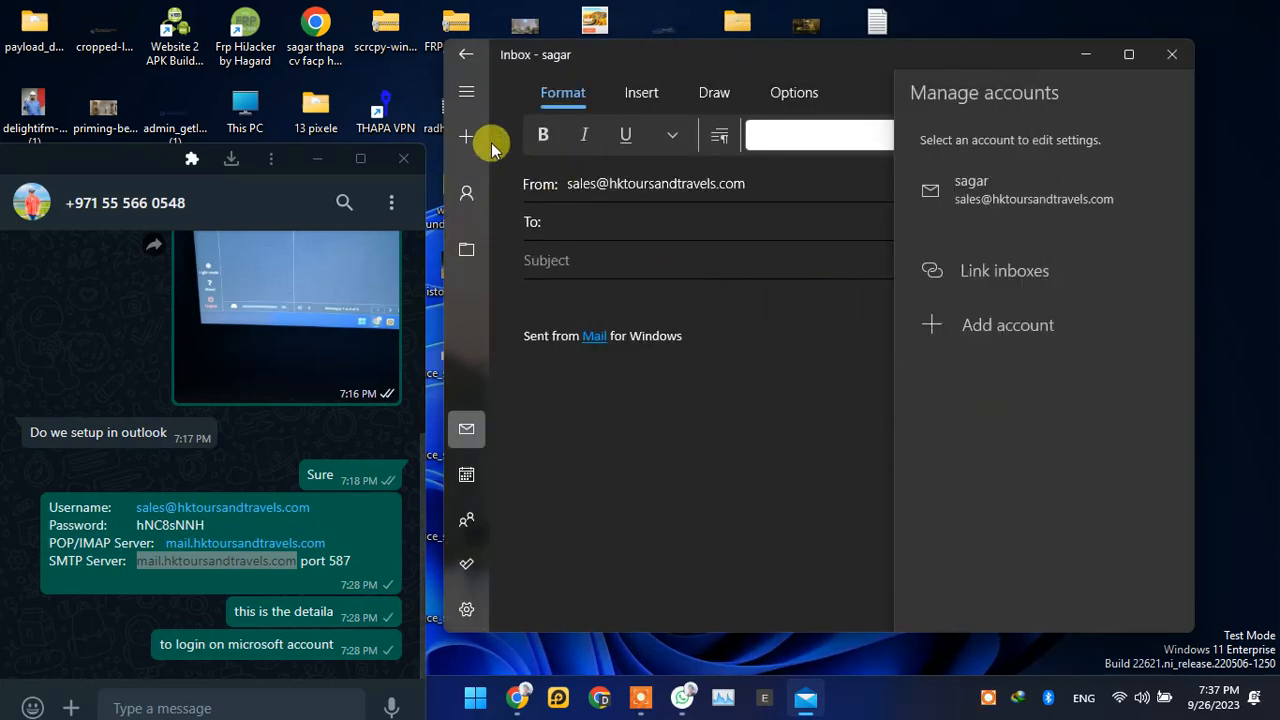
Step: Compose a new mail to the suggested Gmail contact with the subject fxgchfxhdfhjg and send it
click(463, 149)
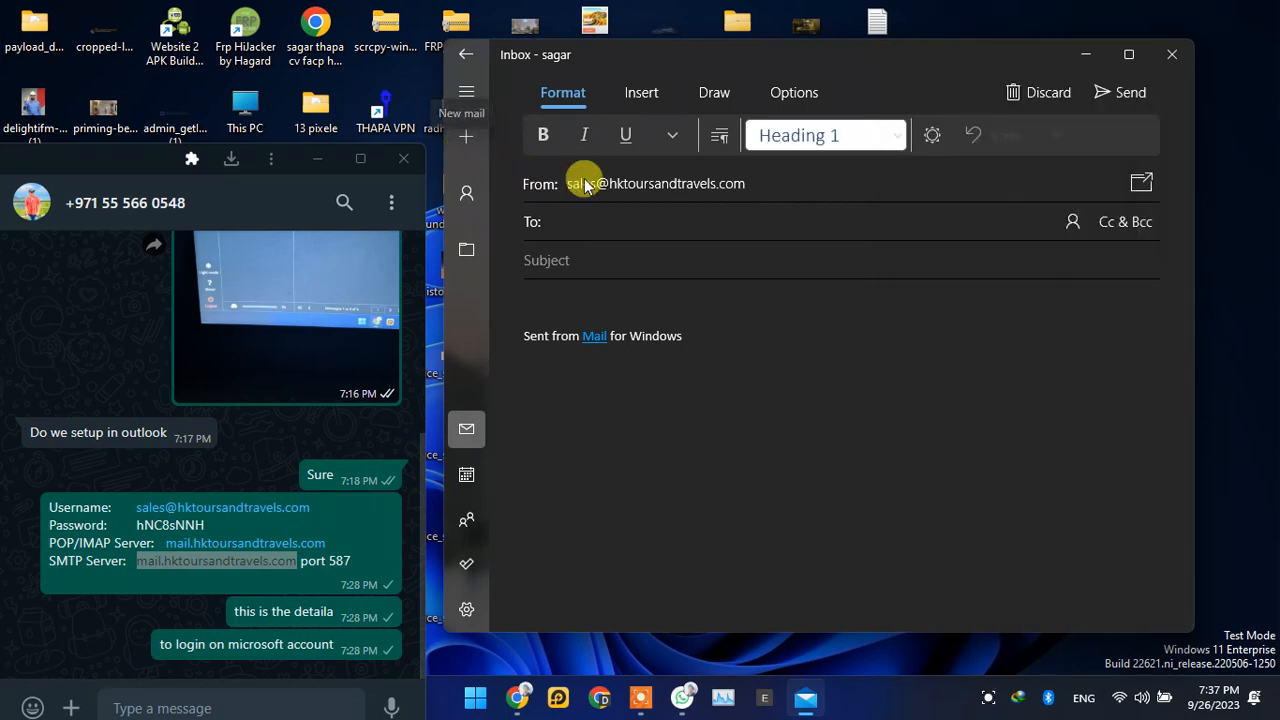
click(590, 217)
text(sa)
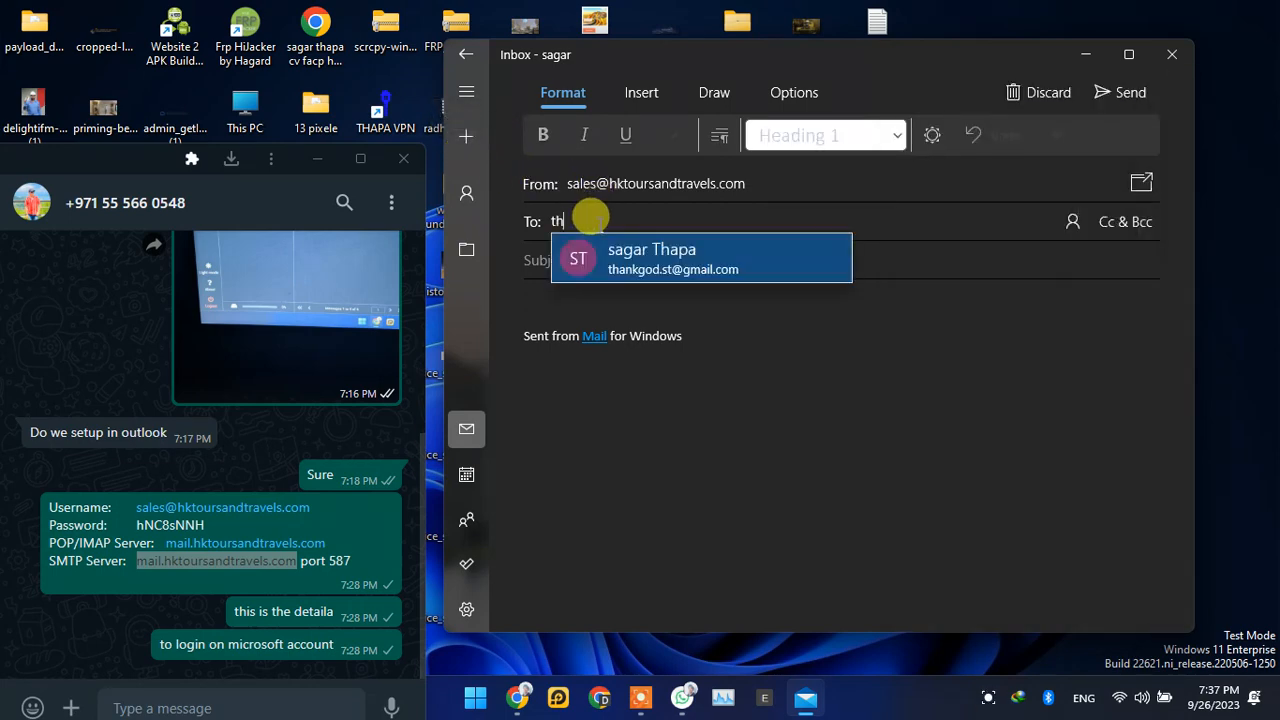
click(629, 260)
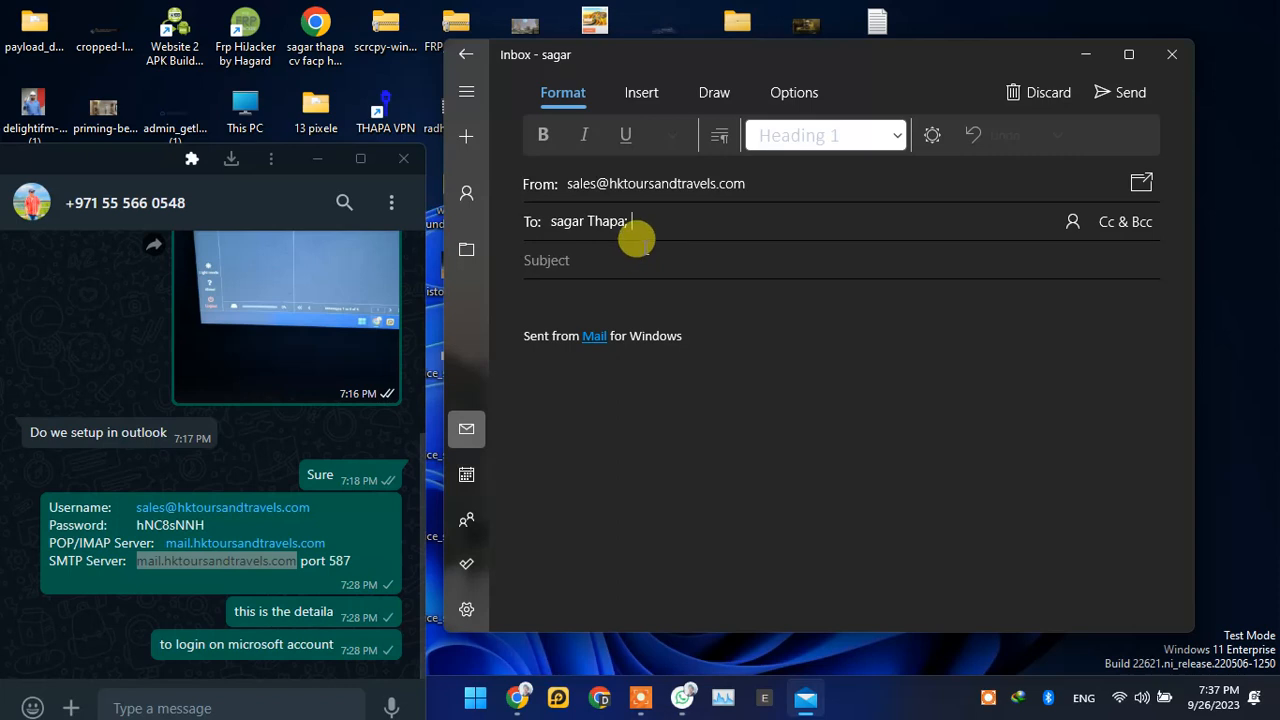
click(550, 228)
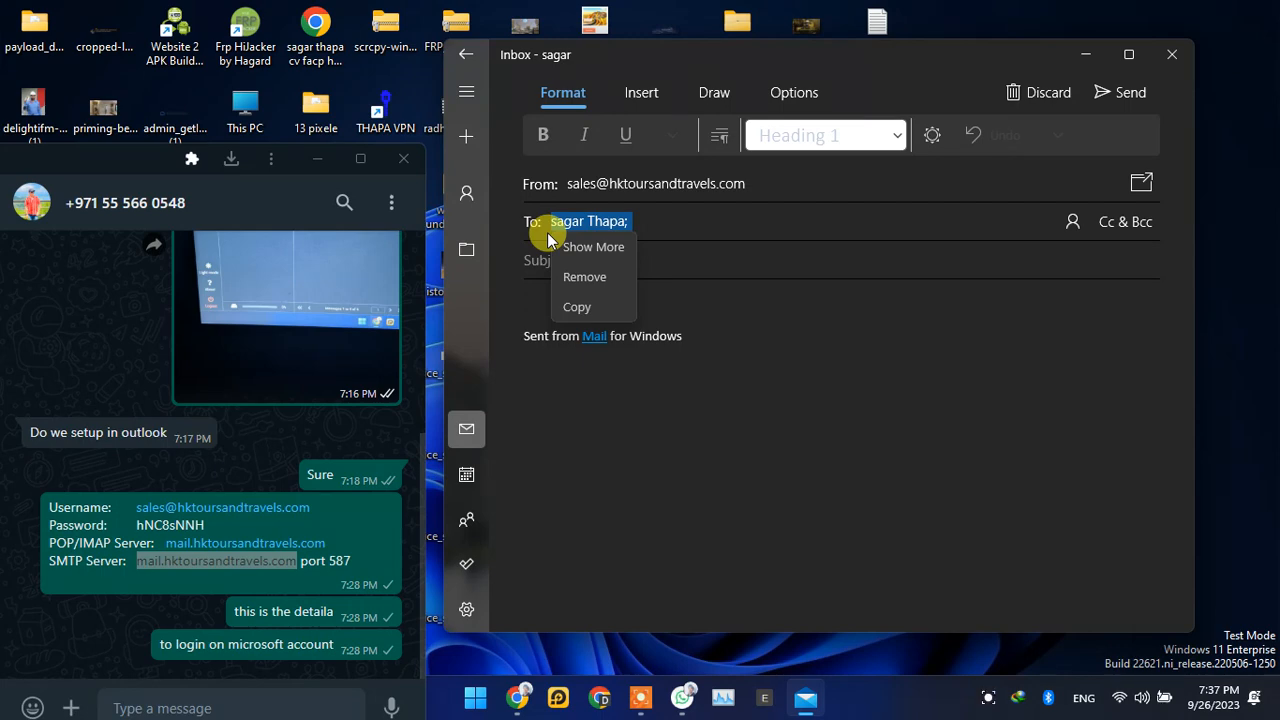
click(663, 215)
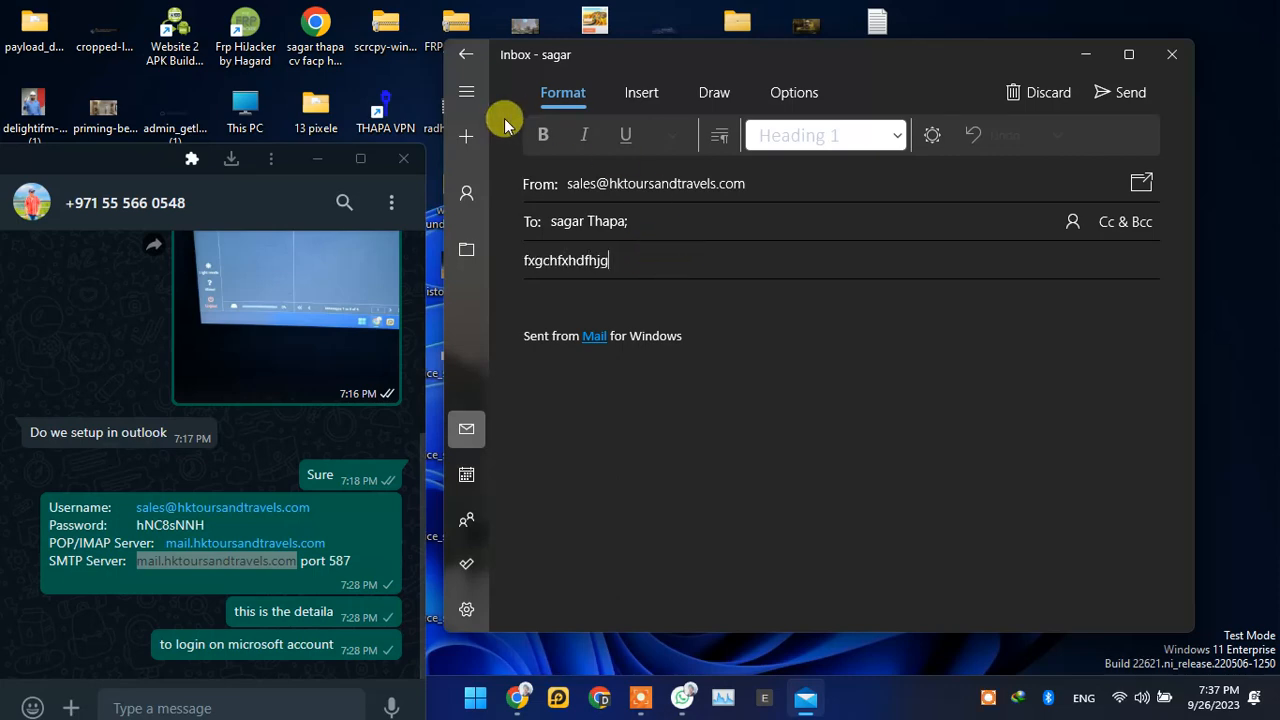
click(1118, 94)
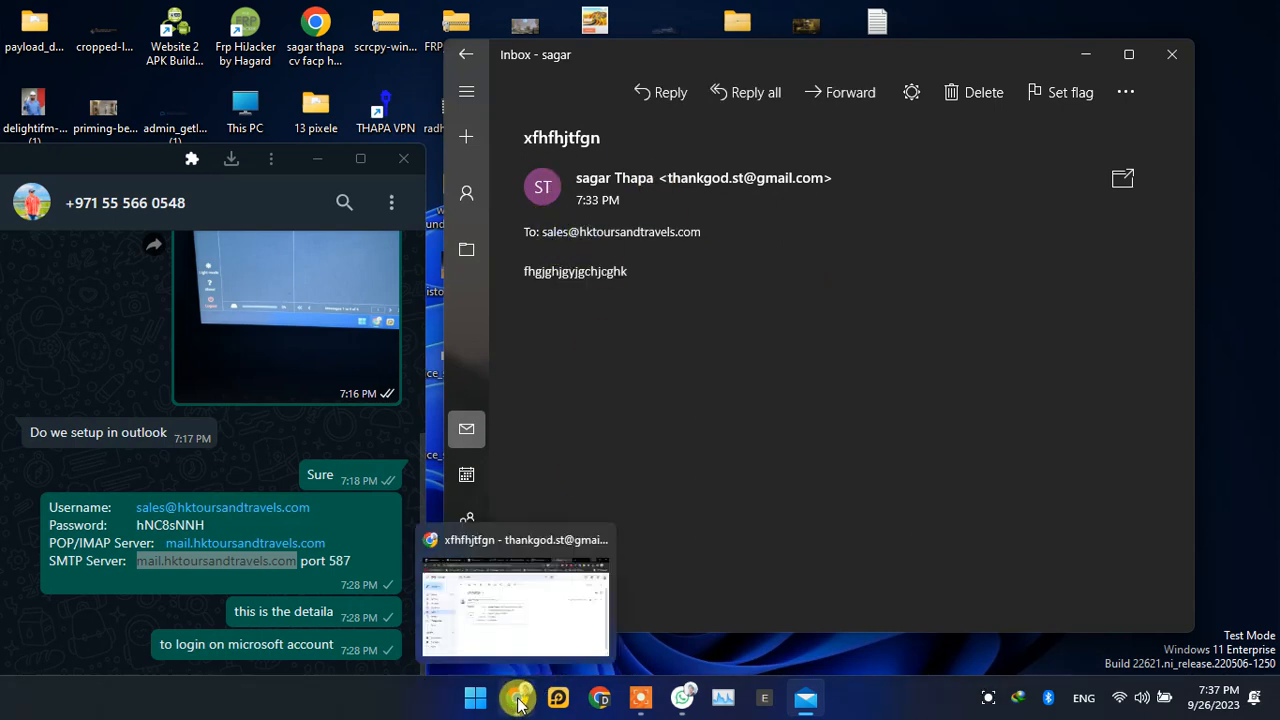
Step: Switch to Chrome and open the sales account's Roundcube webmail from the hosting panel's E-mail Accounts list
click(519, 700)
click(203, 16)
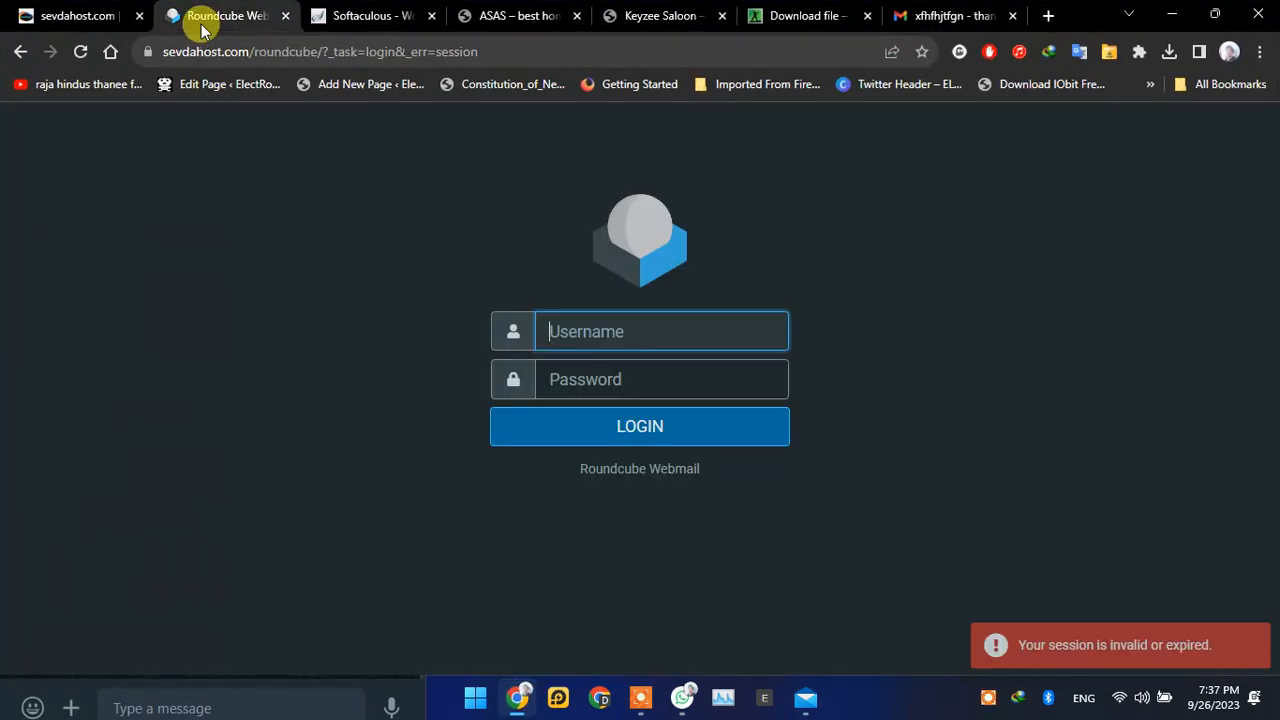
click(566, 329)
click(18, 10)
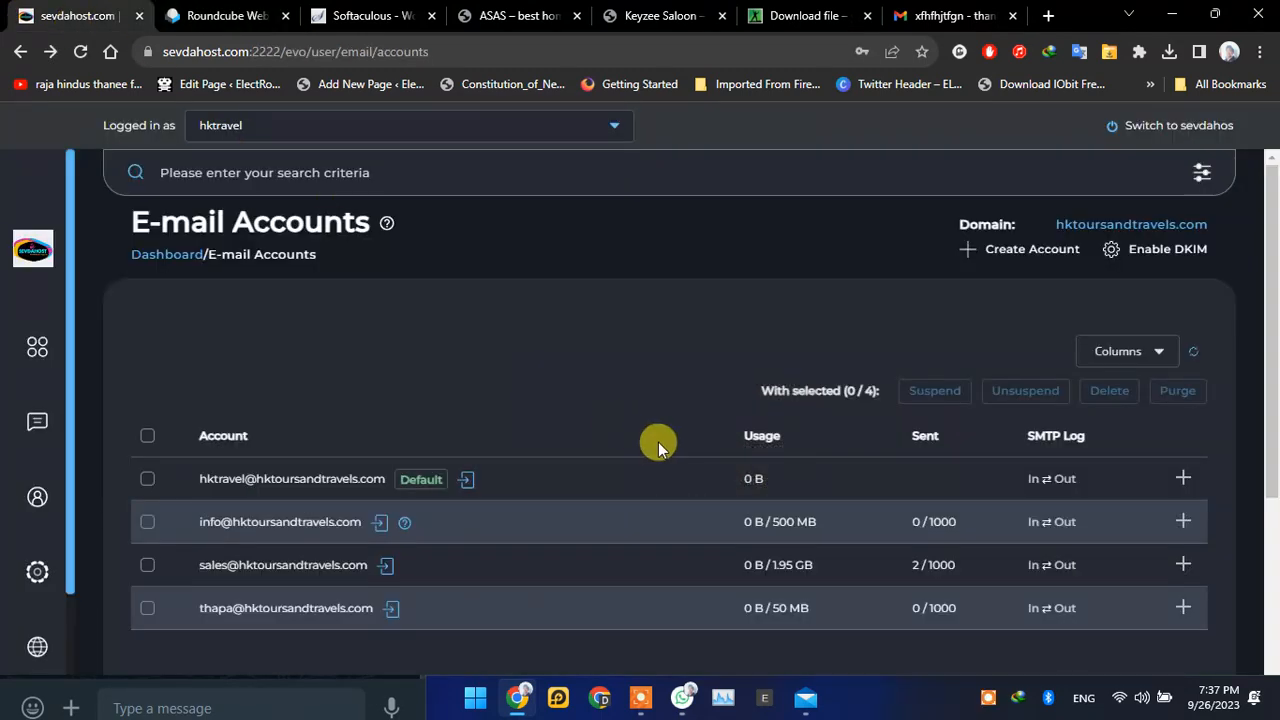
click(383, 566)
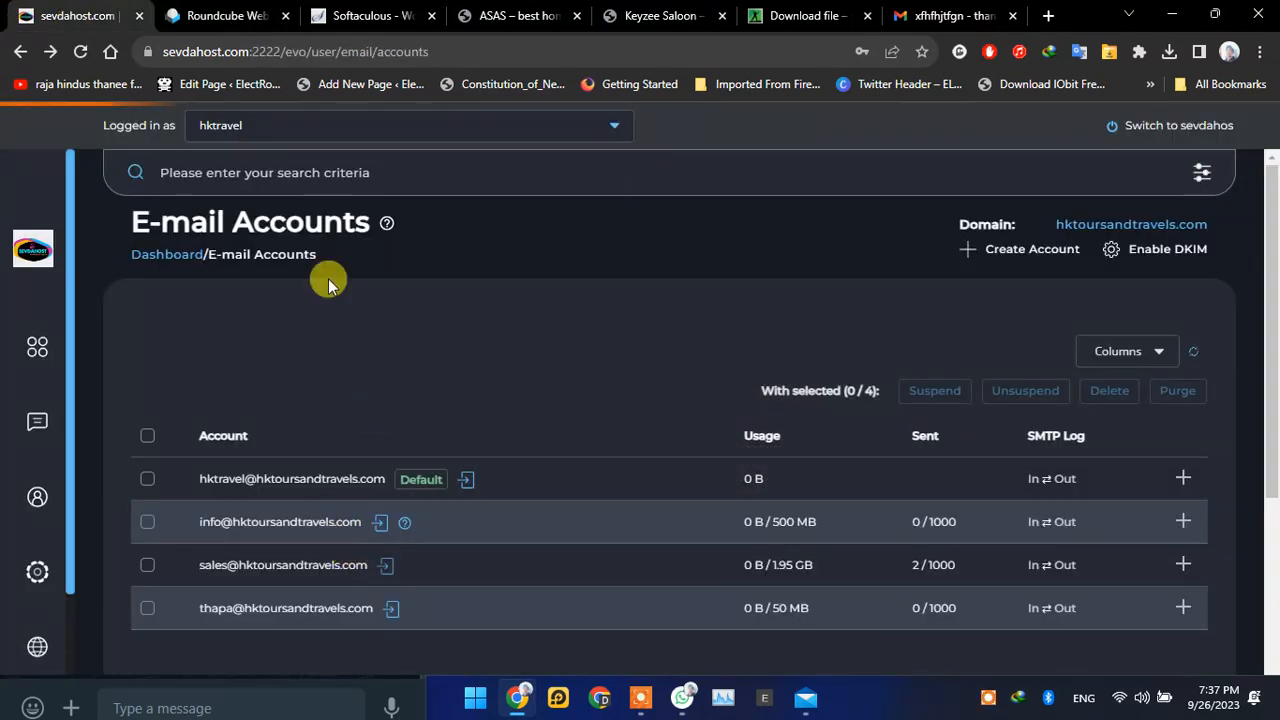
click(374, 16)
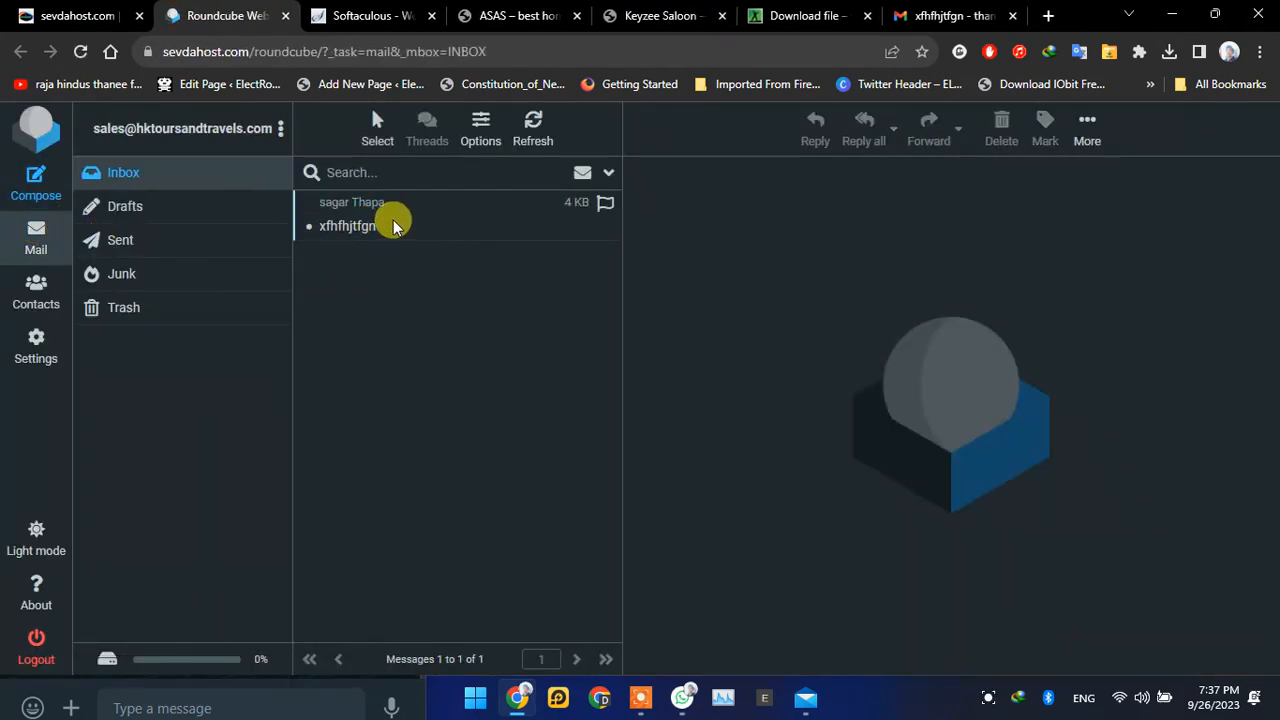
Step: View the message xfhfhjtfgn in the Roundcube inbox, both in full view and in the preview
click(392, 223)
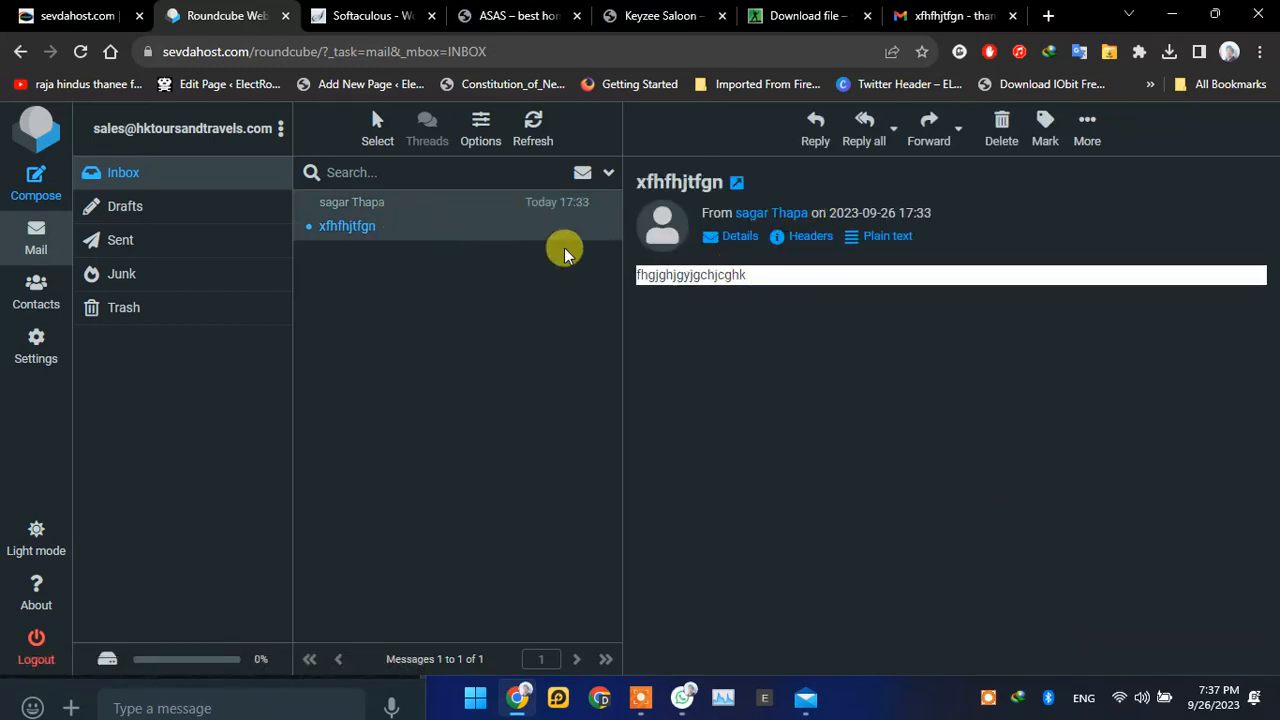
click(455, 205)
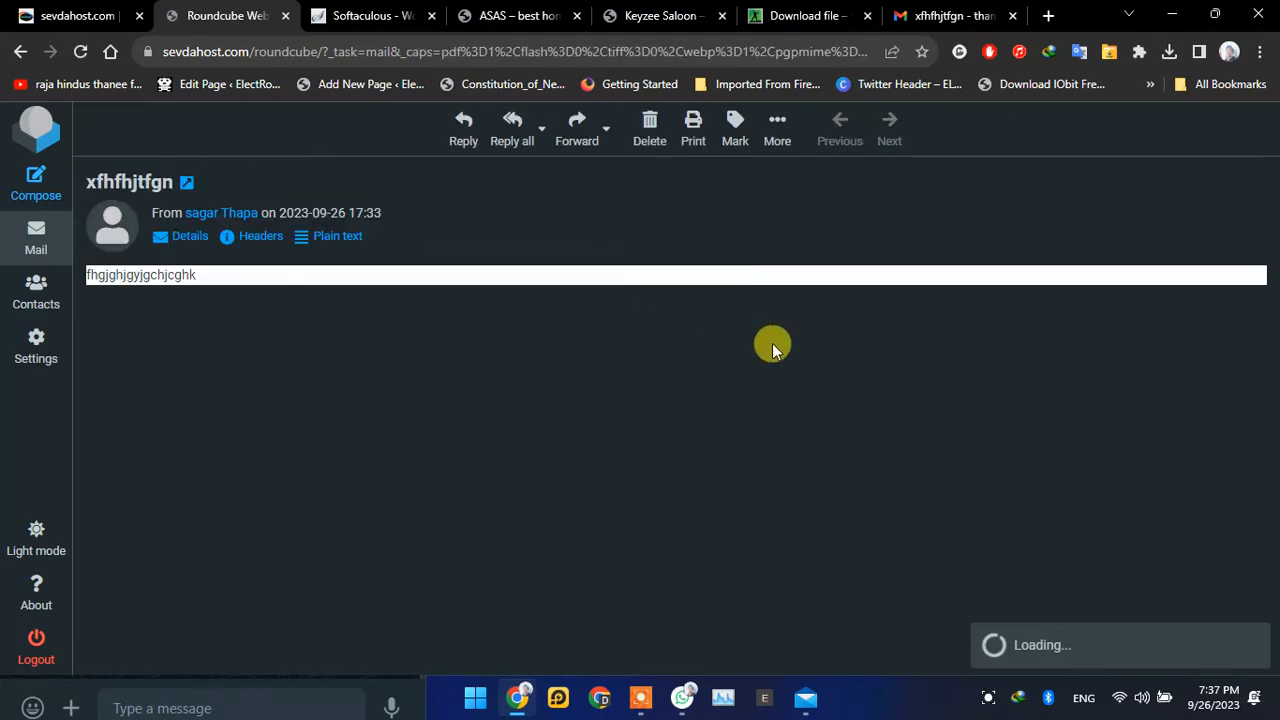
click(24, 182)
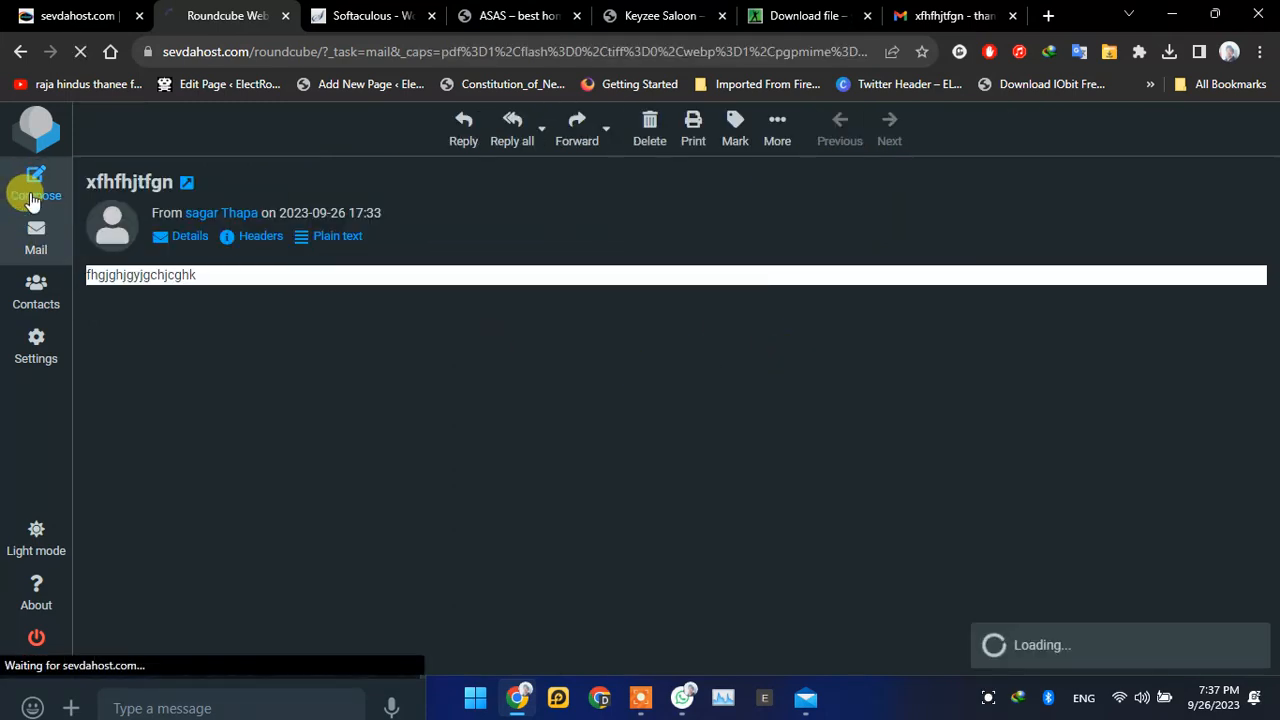
click(59, 255)
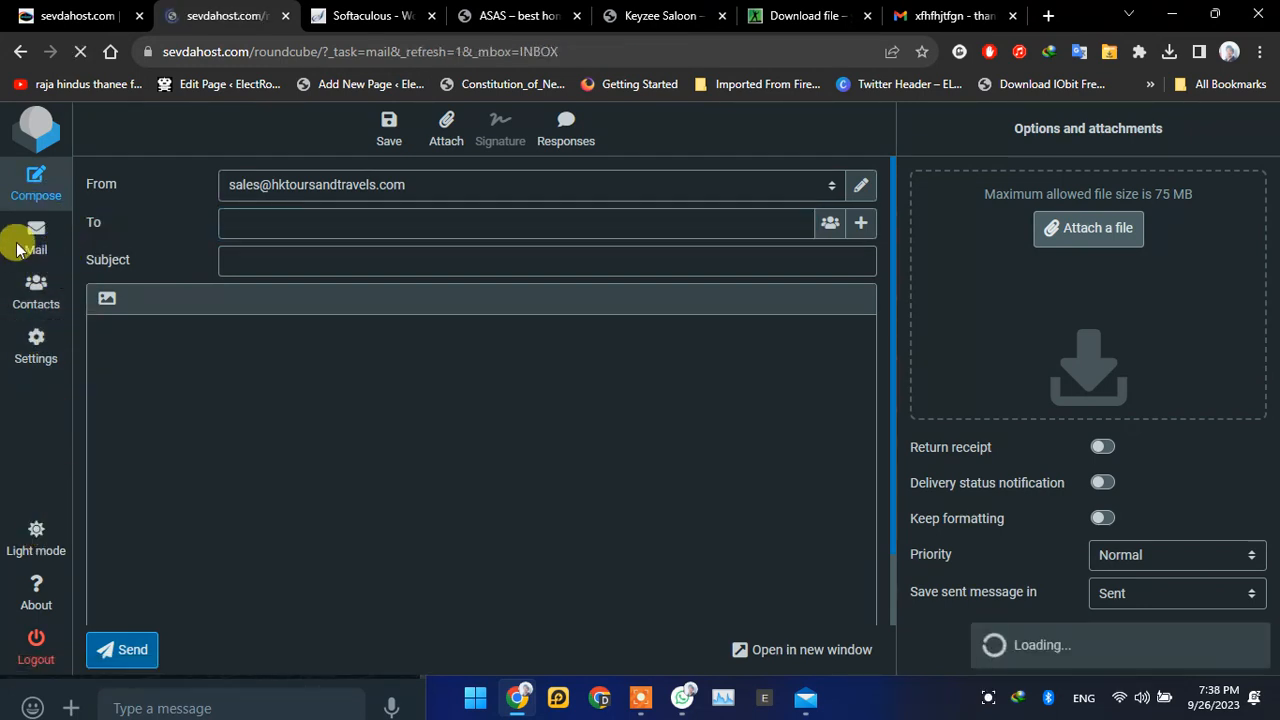
click(415, 222)
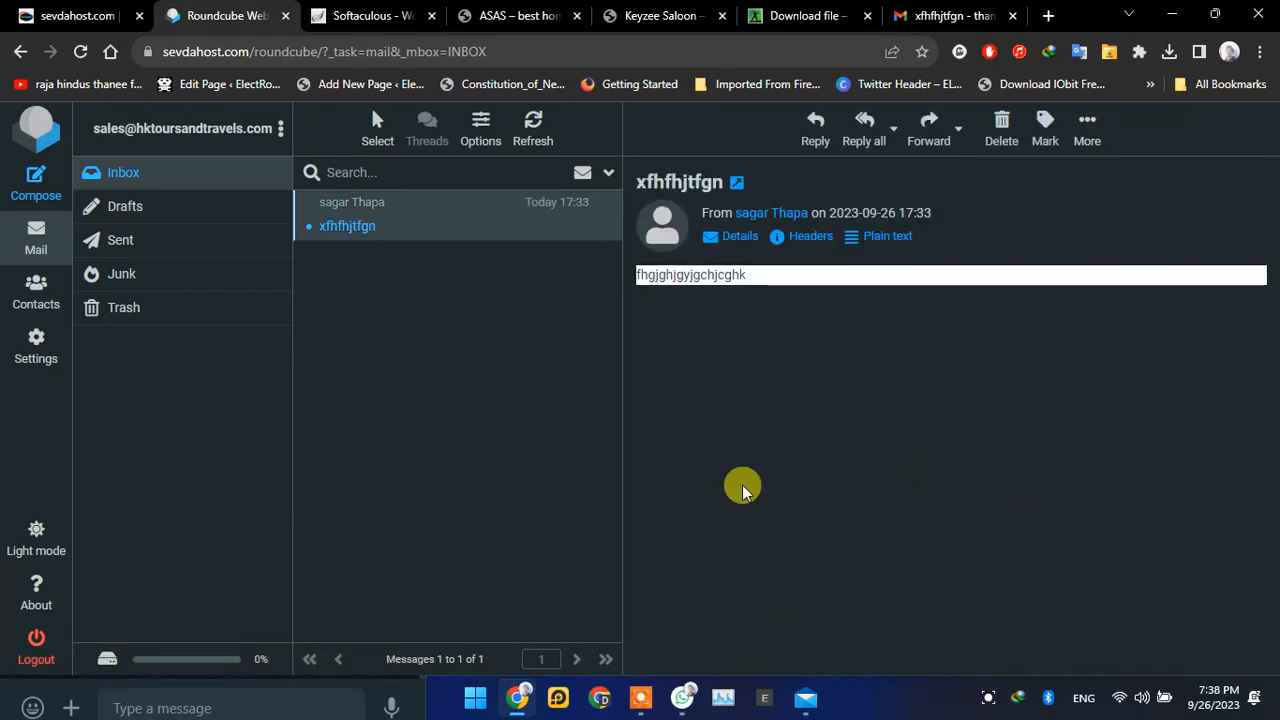
Step: Look through the WhatsApp chat that holds the account's login and server details, and return to the webmail
click(680, 700)
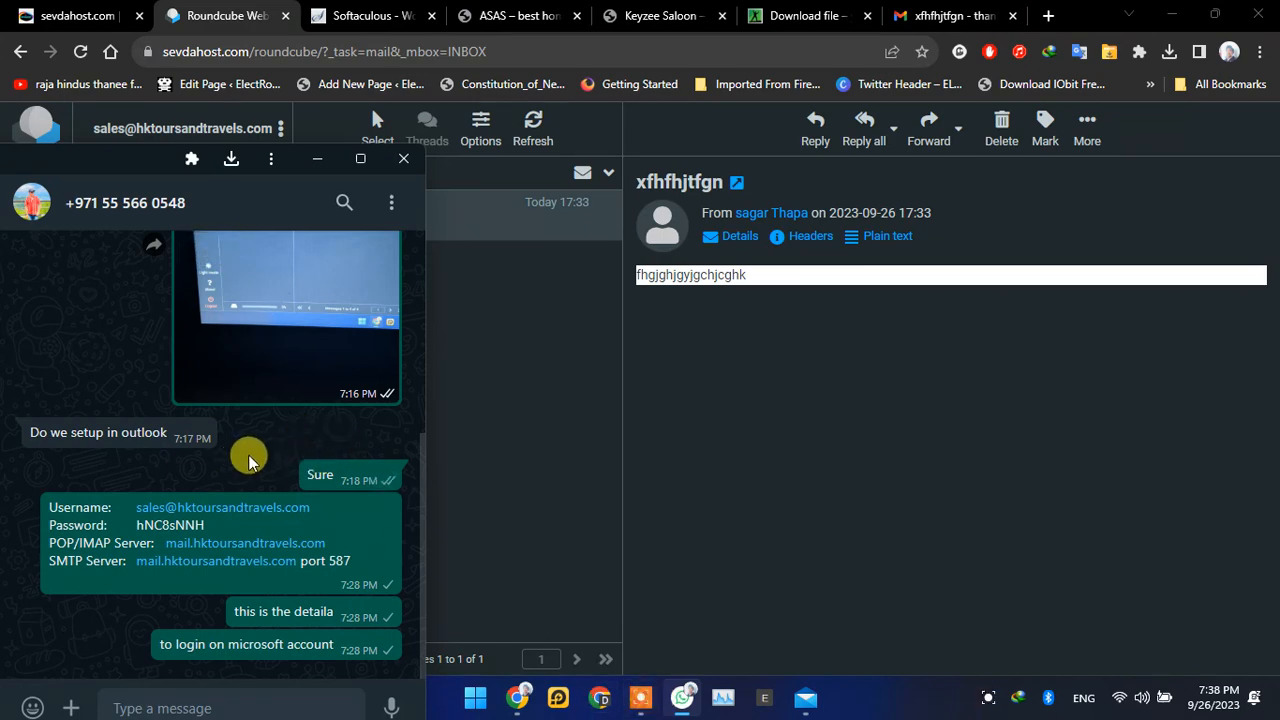
scroll(64, 490, up, 2)
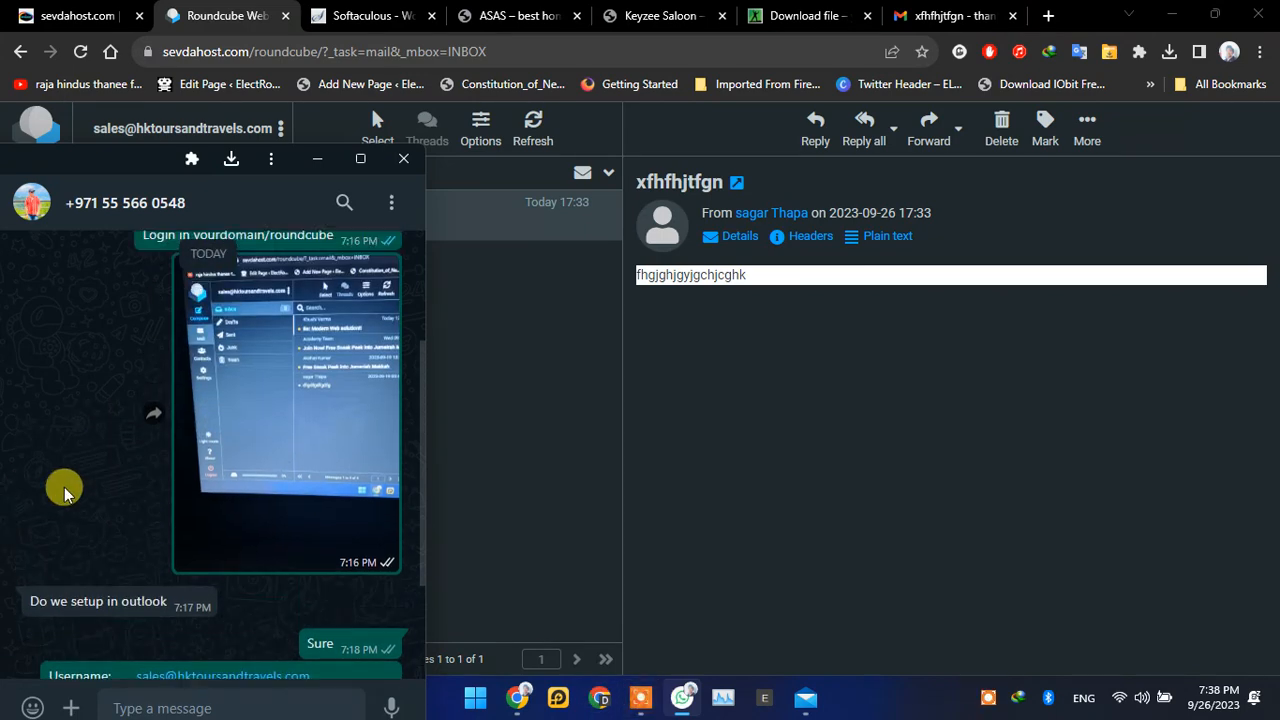
scroll(55, 492, up, 2)
scroll(55, 492, down, 4)
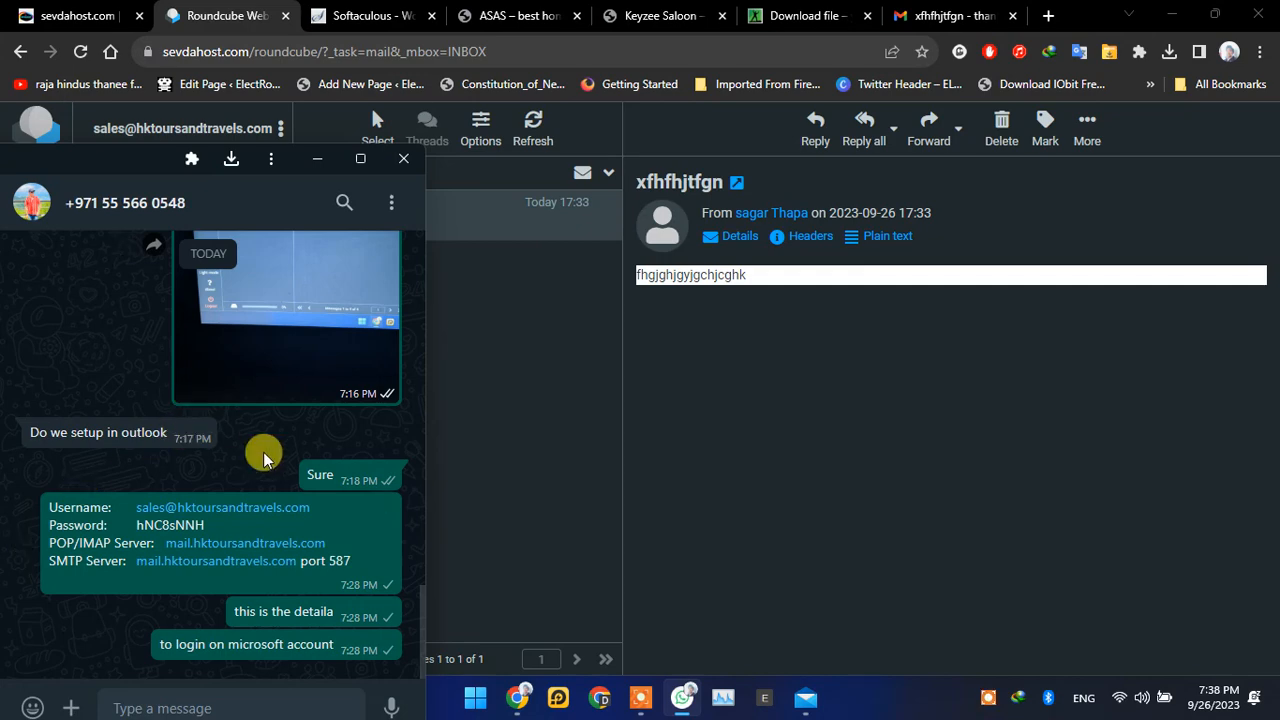
click(571, 346)
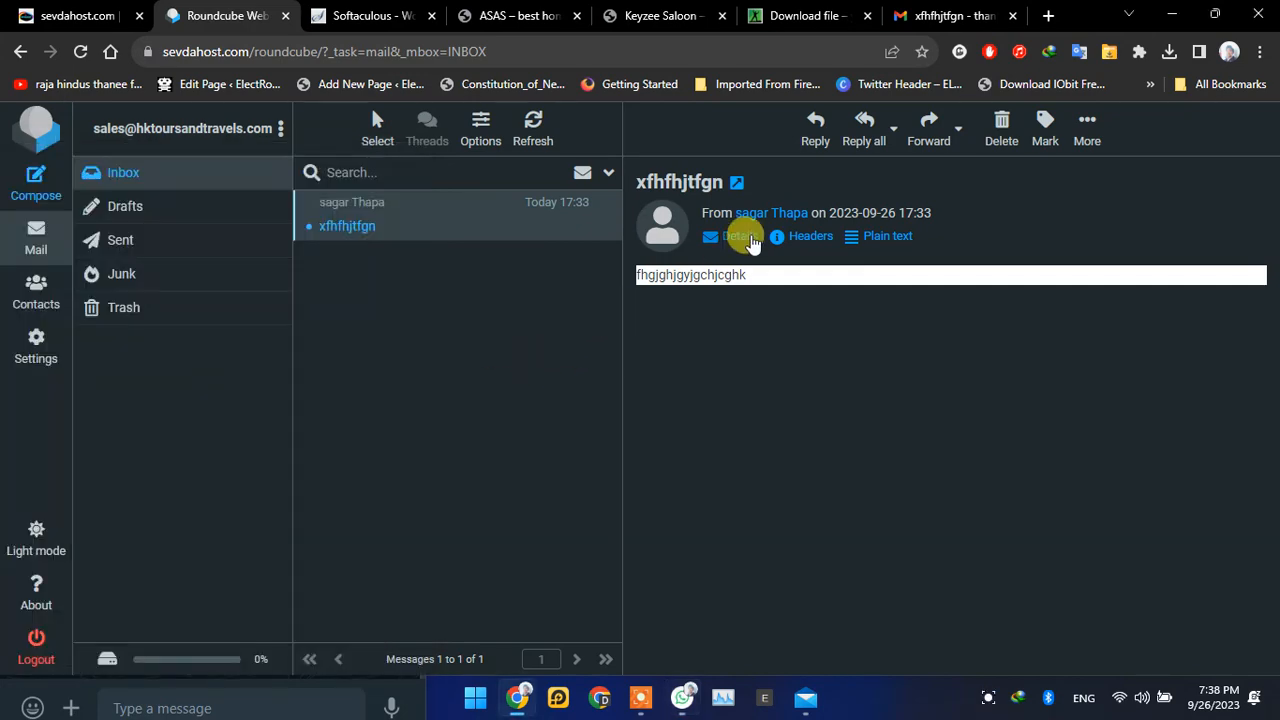
Step: Switch to Gmail, return to the Sent list and open a blank new message
click(950, 16)
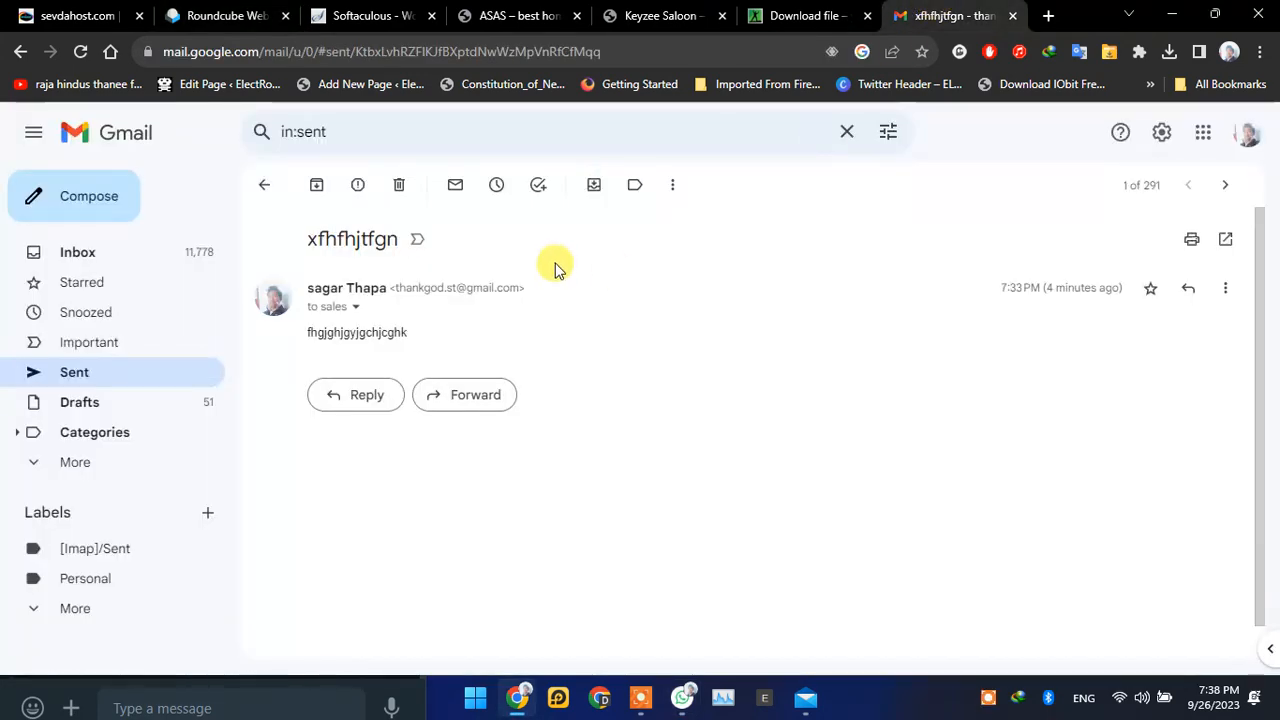
click(266, 187)
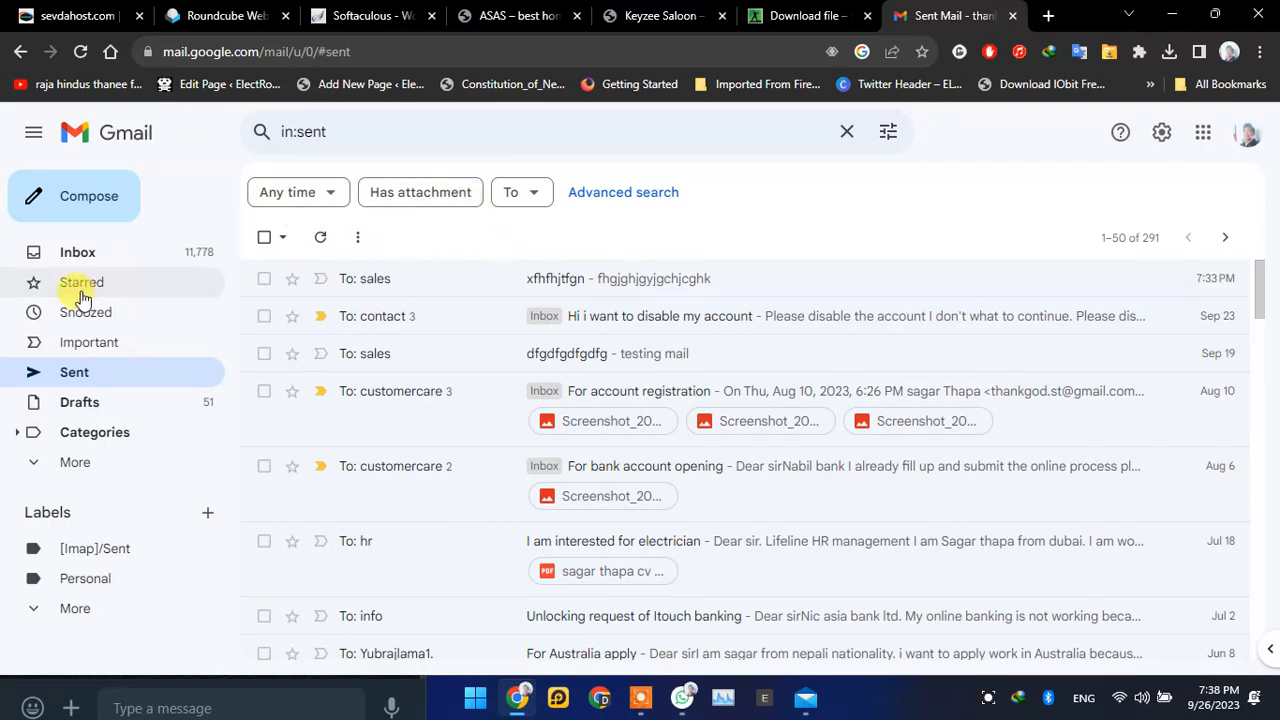
click(86, 195)
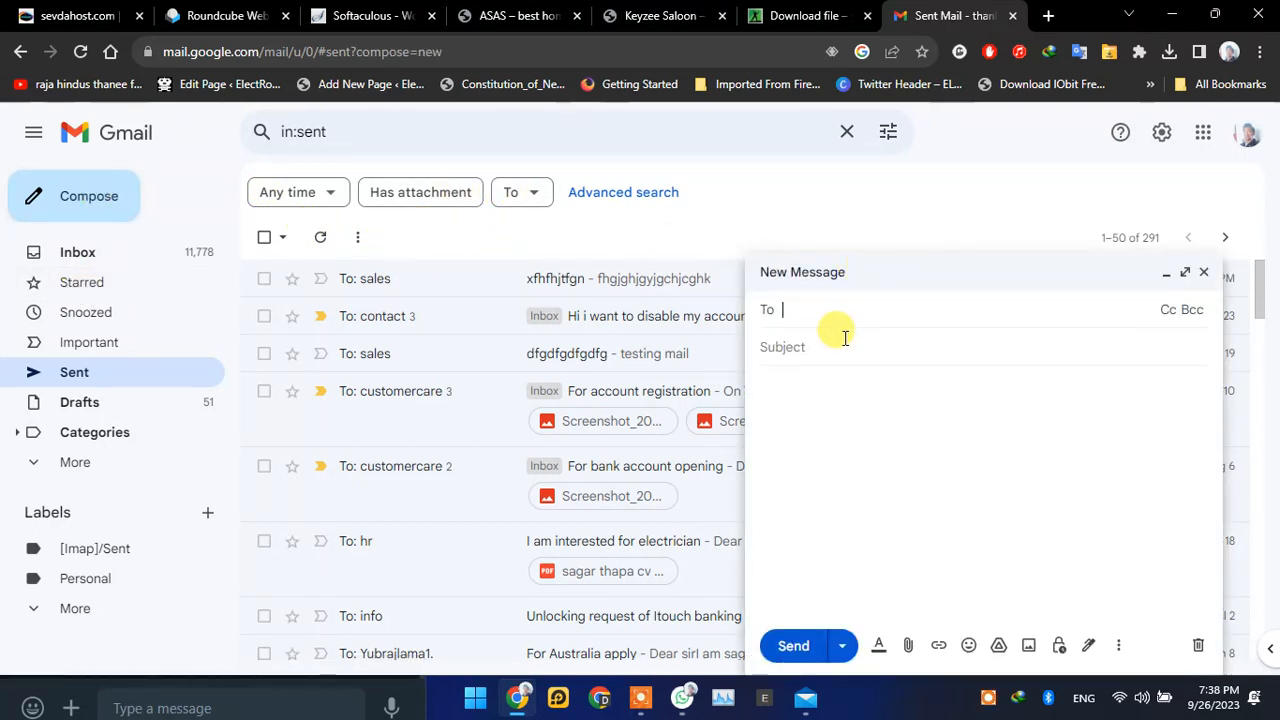
text(se)
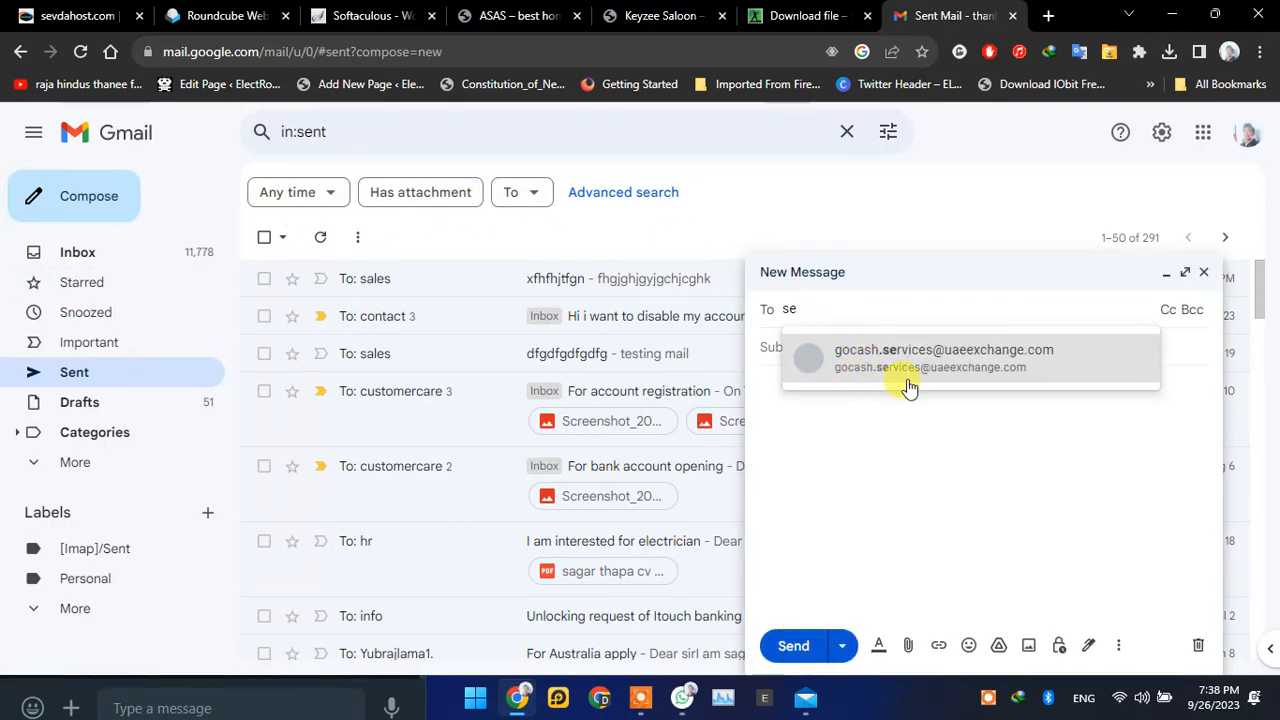
key(BackSpace)
key(BackSpace)
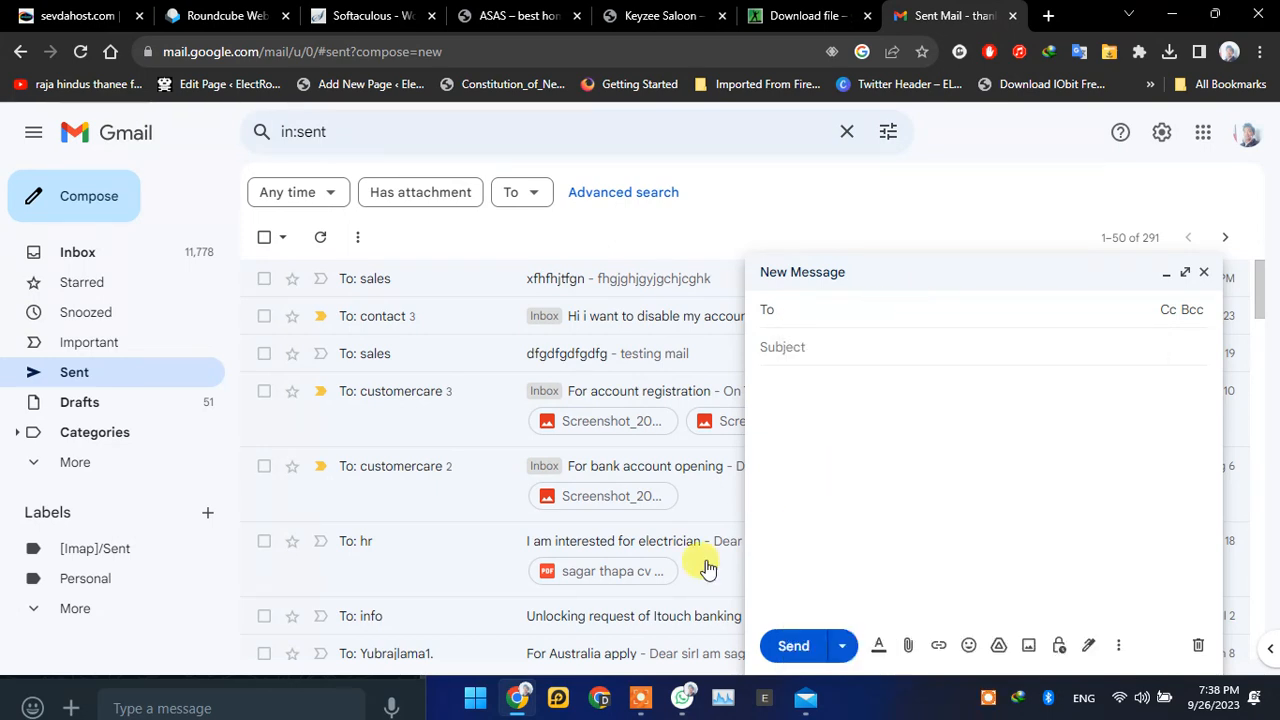
Step: Copy the username email address from the WhatsApp message into the new Gmail message's recipient field
click(685, 699)
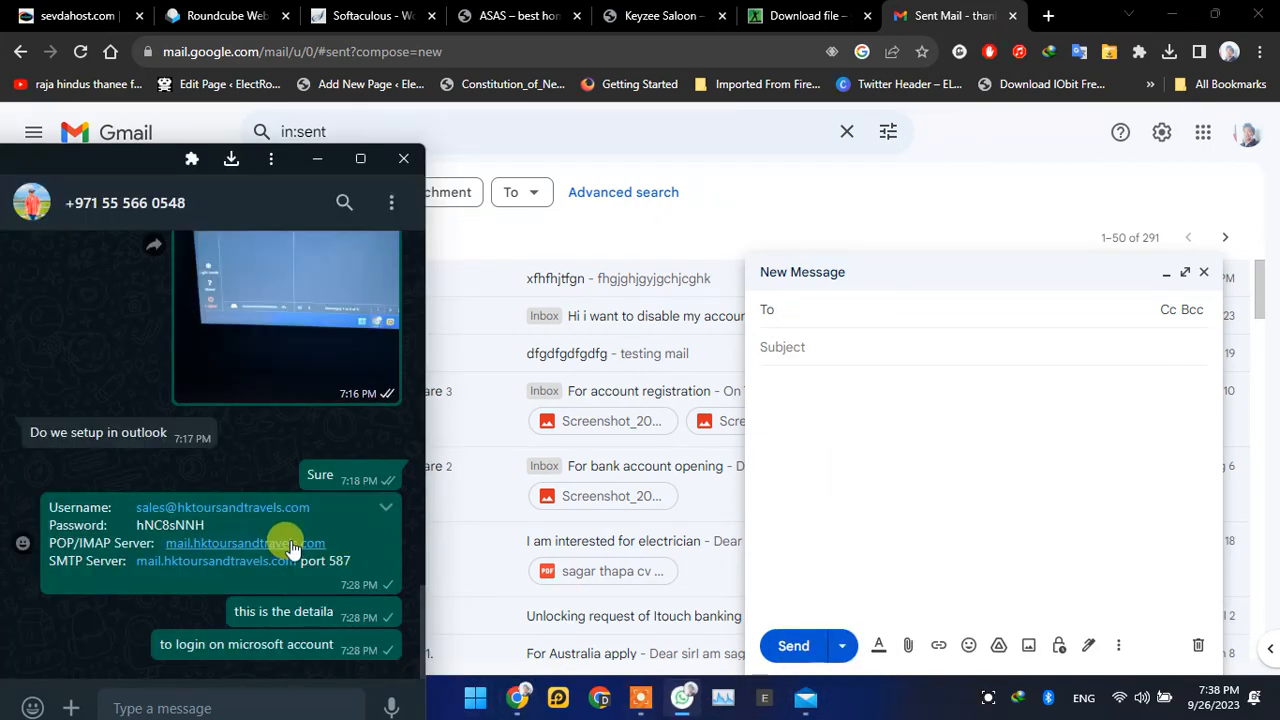
drag(321, 511, 143, 495)
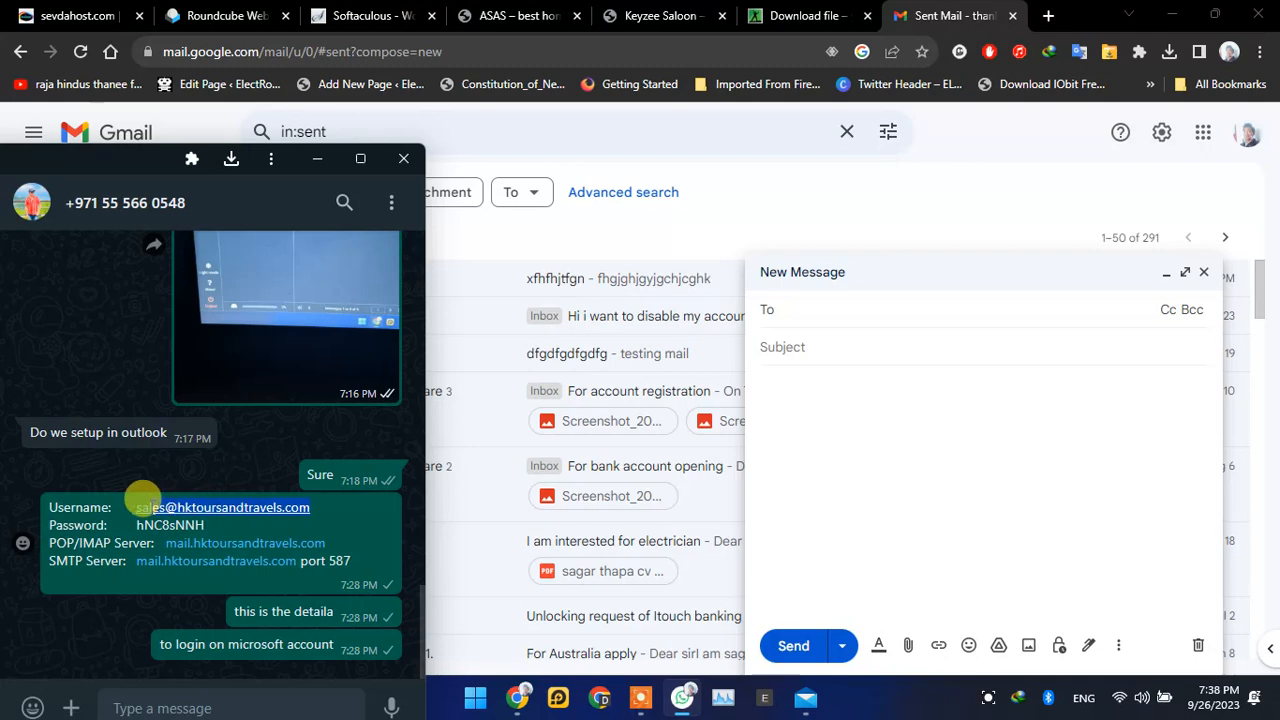
right_click(160, 505)
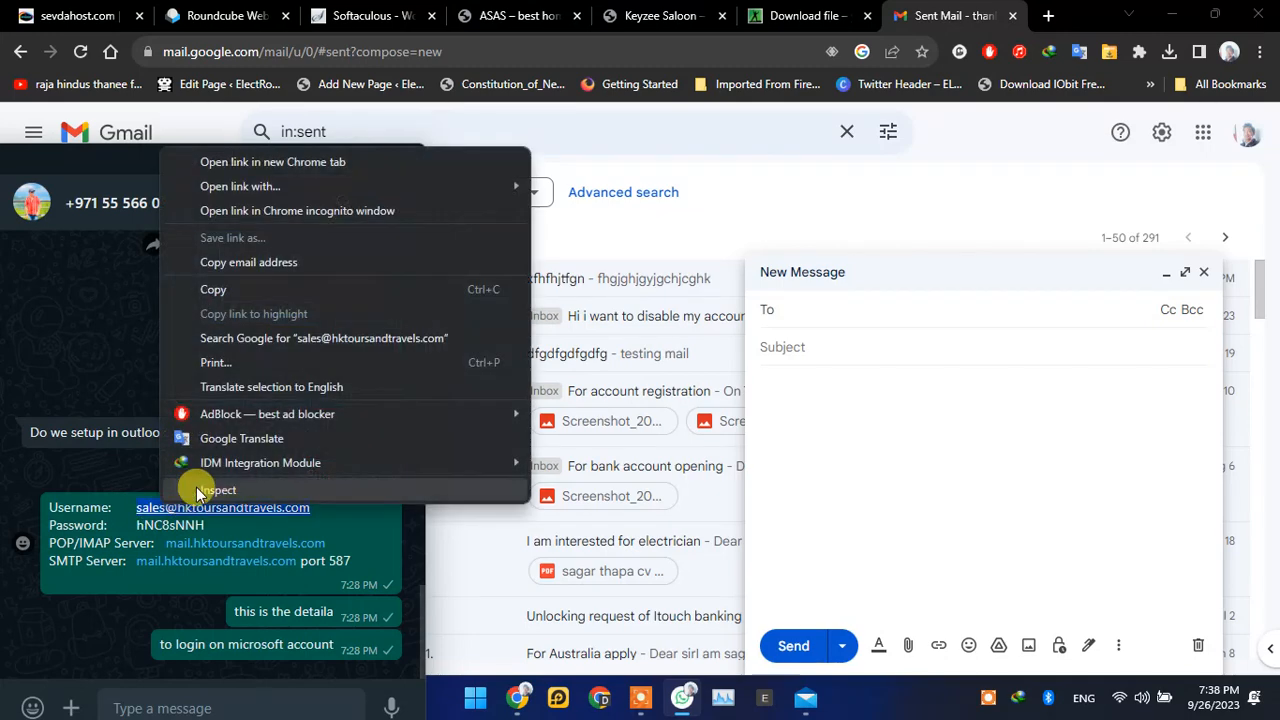
click(246, 290)
click(818, 314)
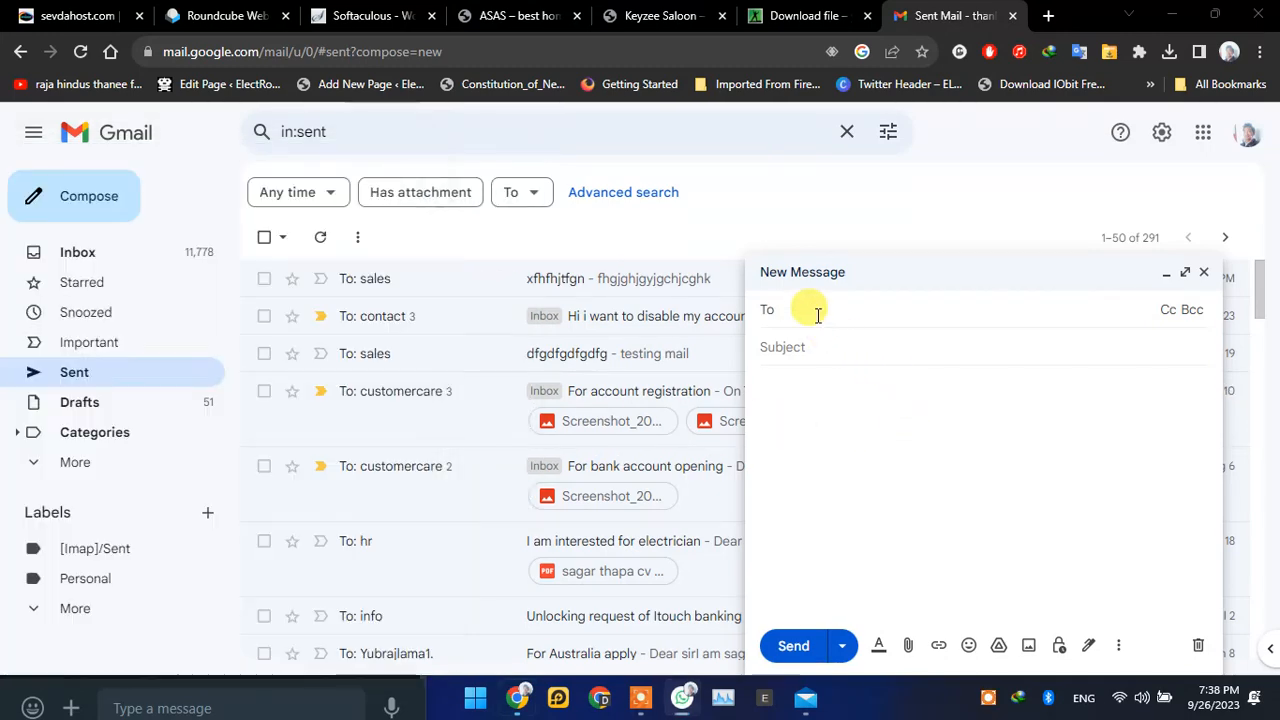
key(ctrl+v)
click(866, 364)
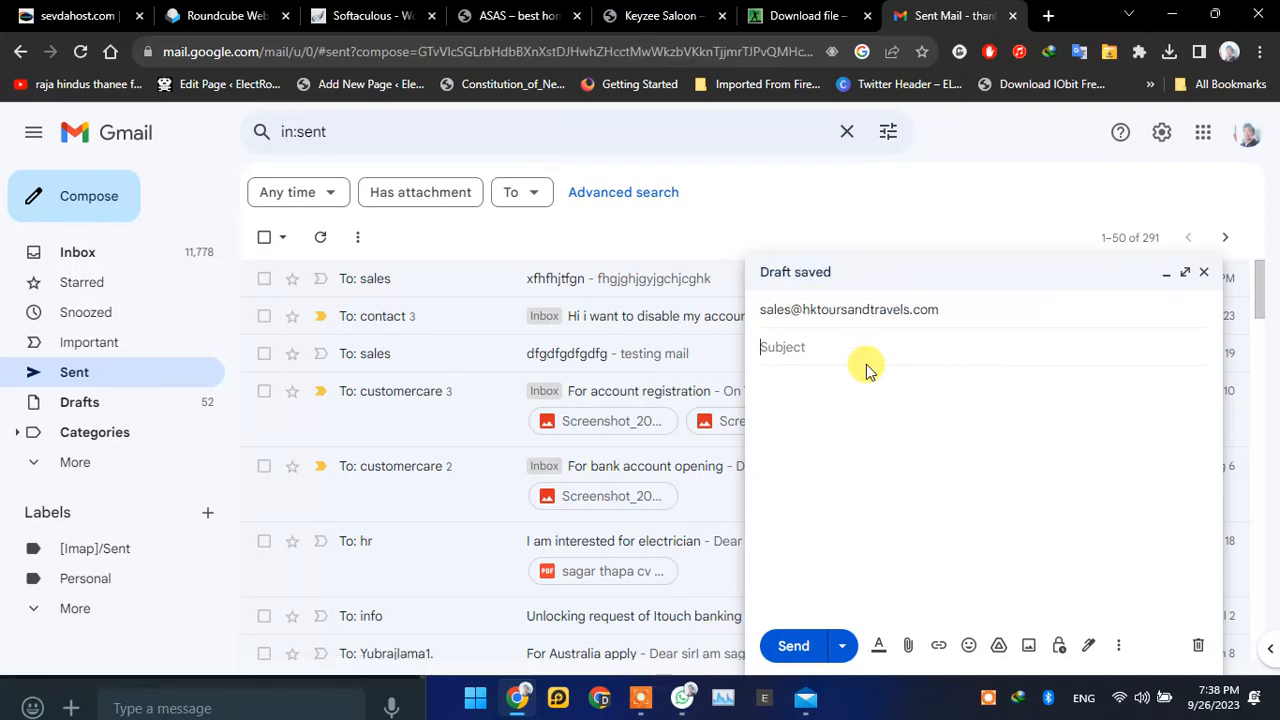
Step: Give the Gmail message the subject gdhyhjfghxghxfjgjfdgcjf, send it, and open it from the Sent list
text(gdhyhjfghxghxfjgj)
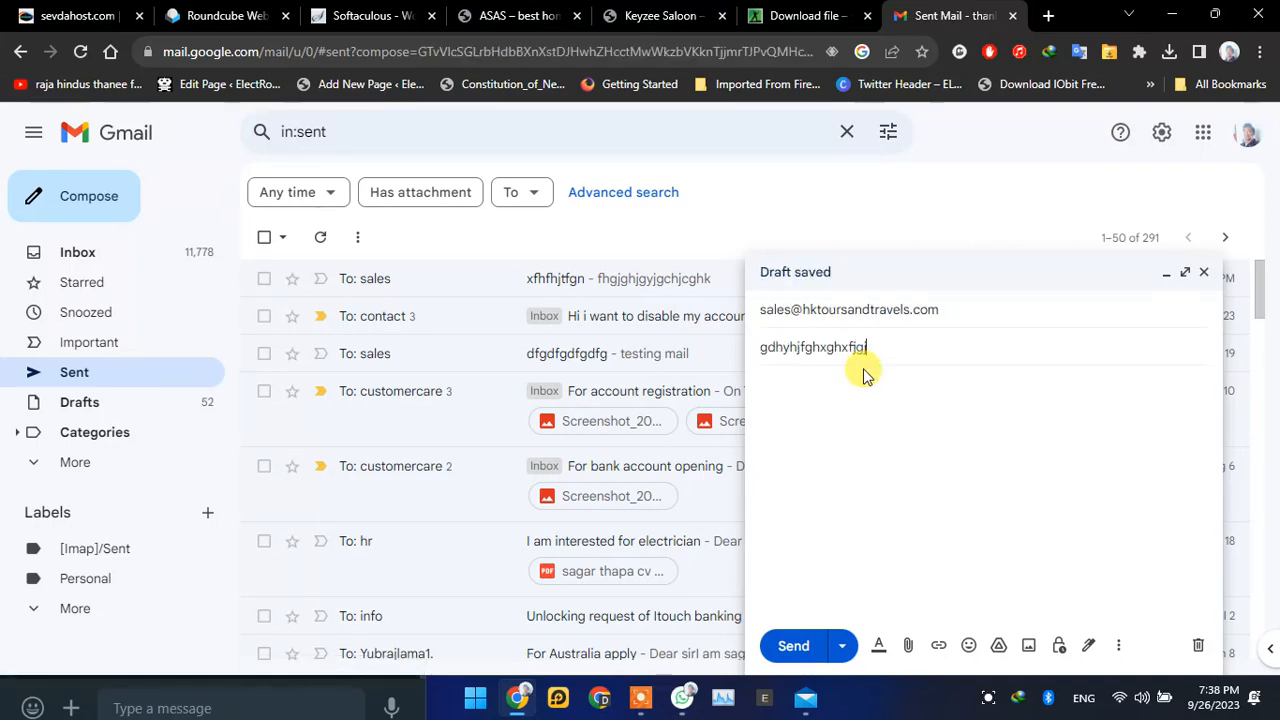
text(fdgcjf)
click(793, 645)
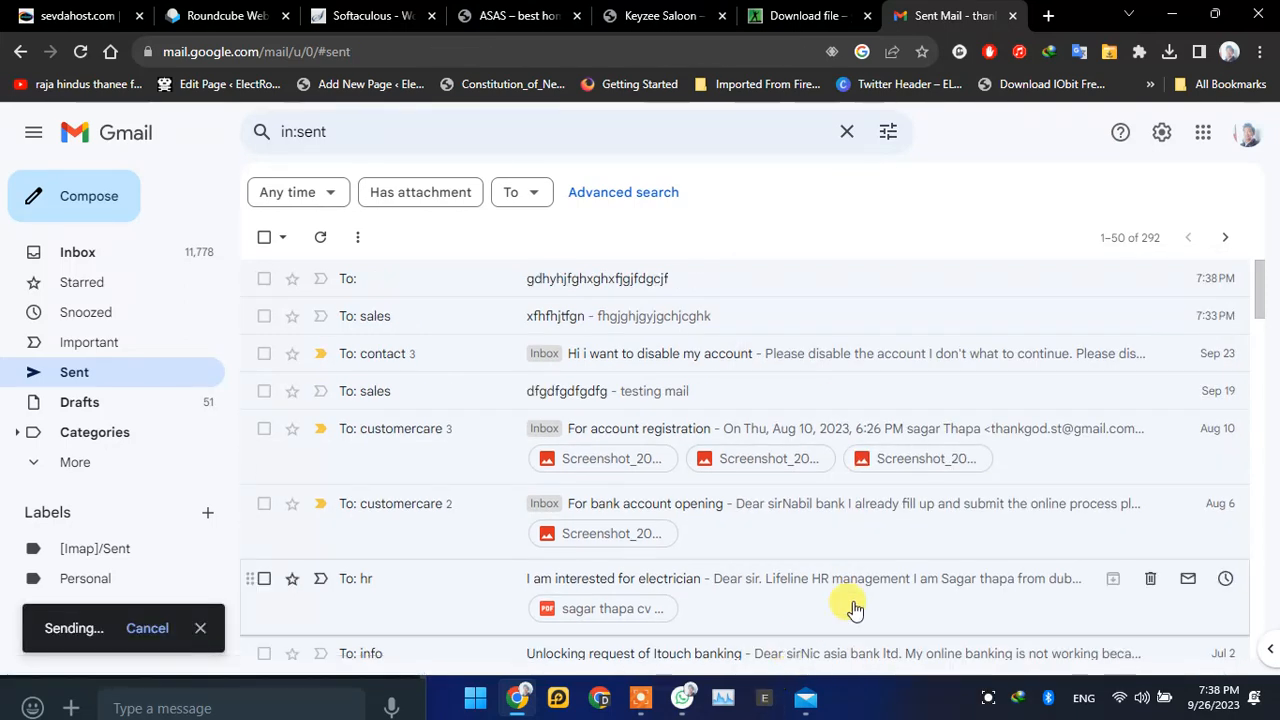
click(120, 375)
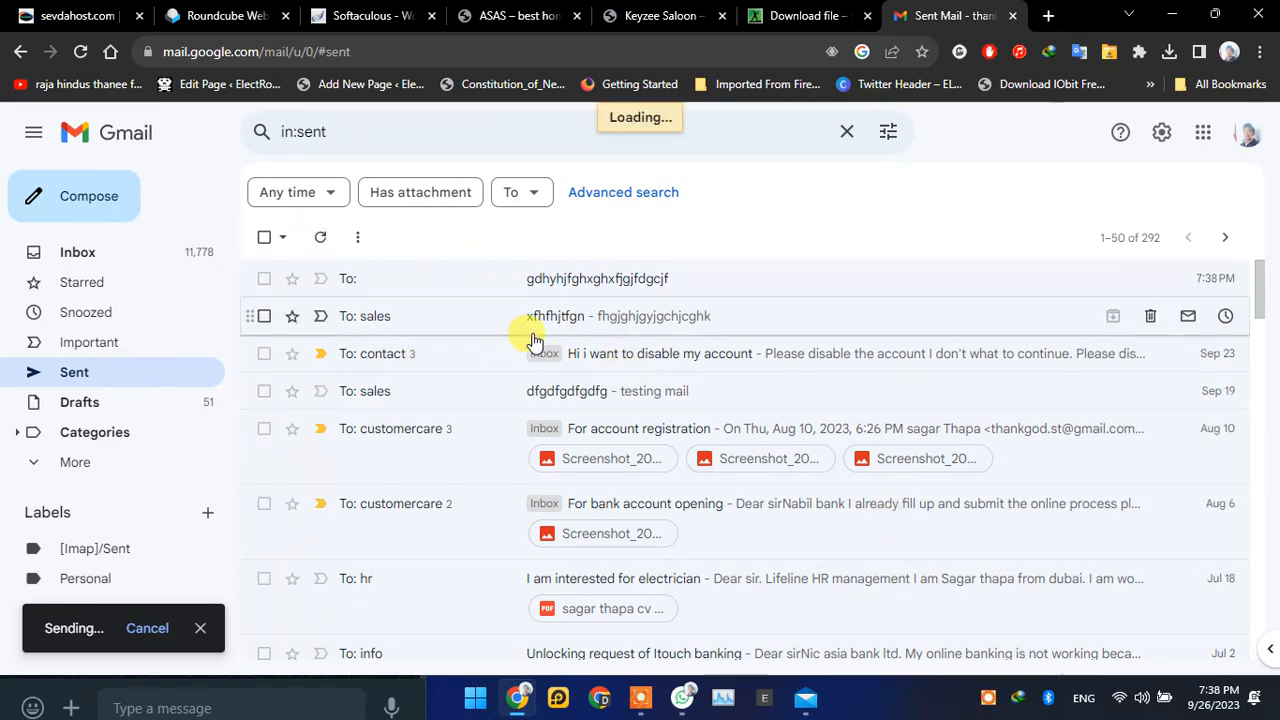
click(491, 284)
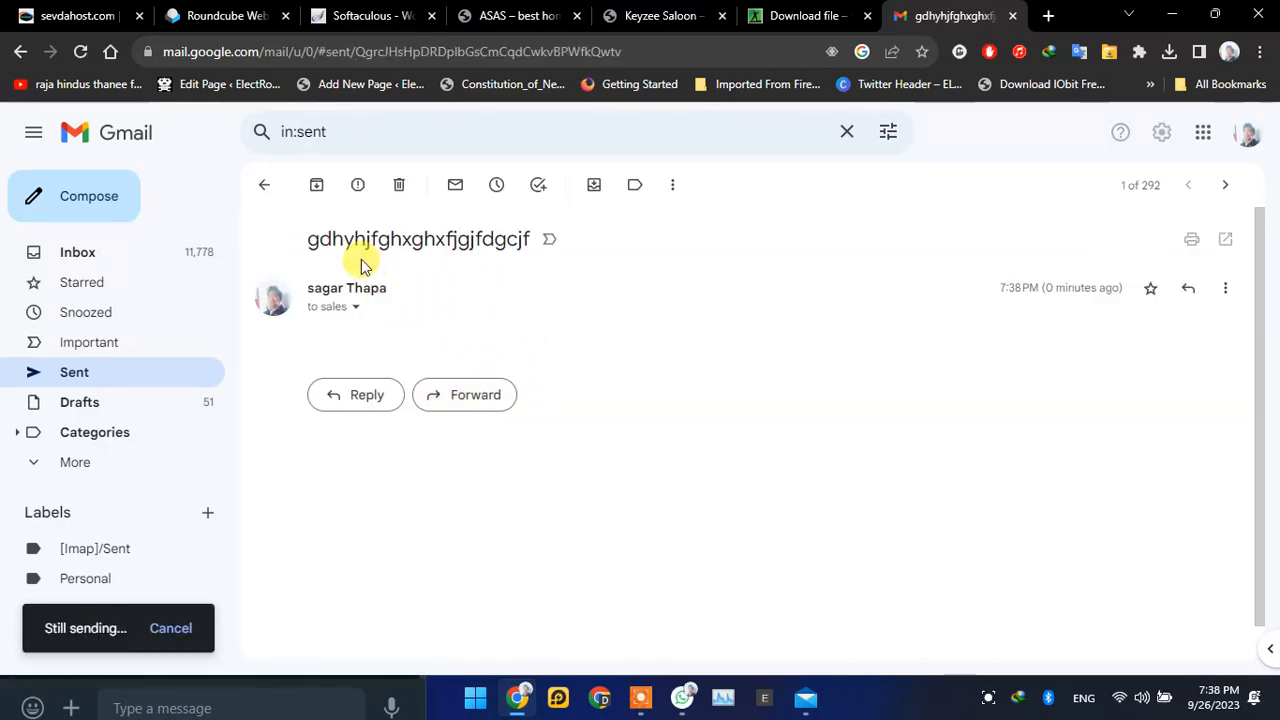
Step: Switch to Windows Mail and go back from the open message to the account's inbox list
click(1176, 20)
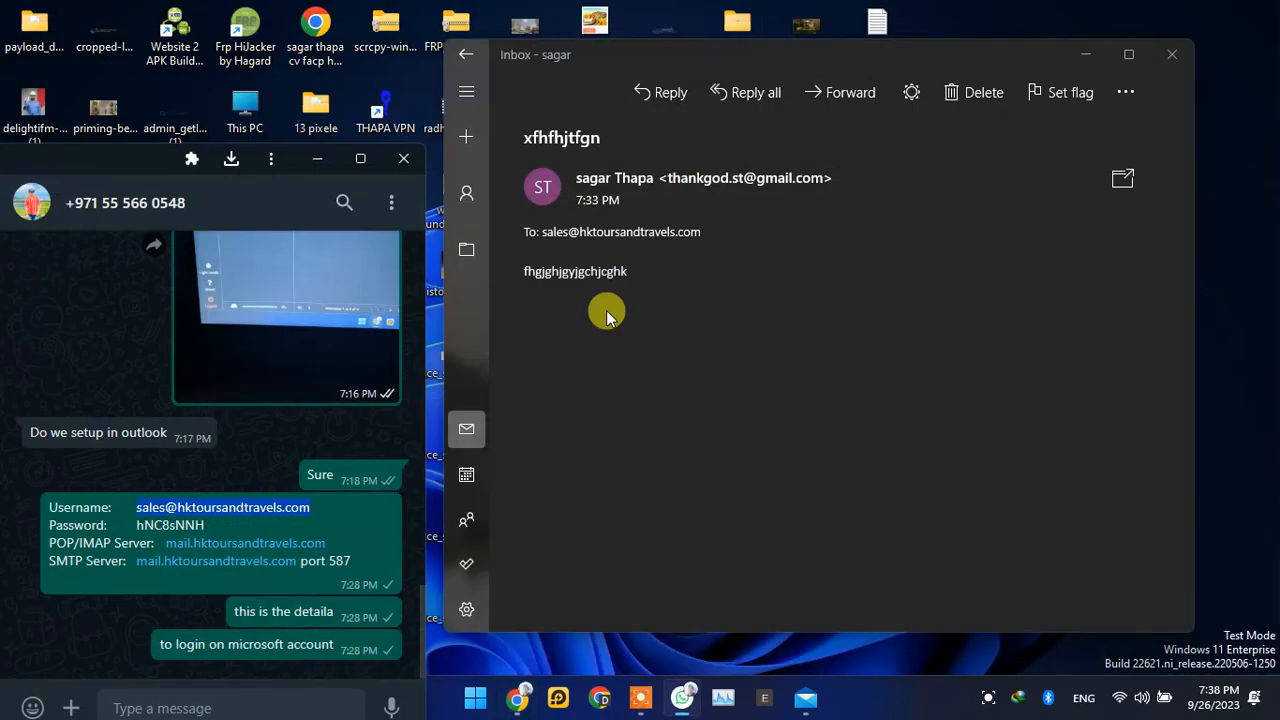
click(466, 92)
click(554, 266)
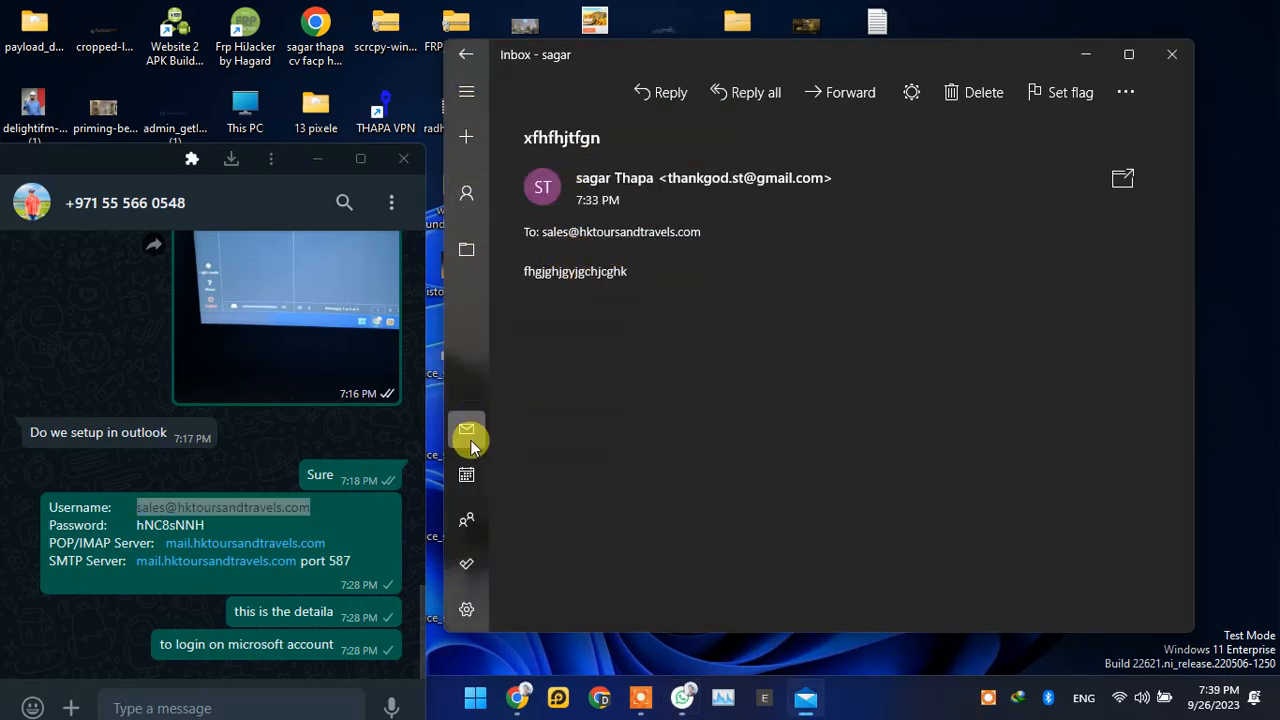
click(467, 52)
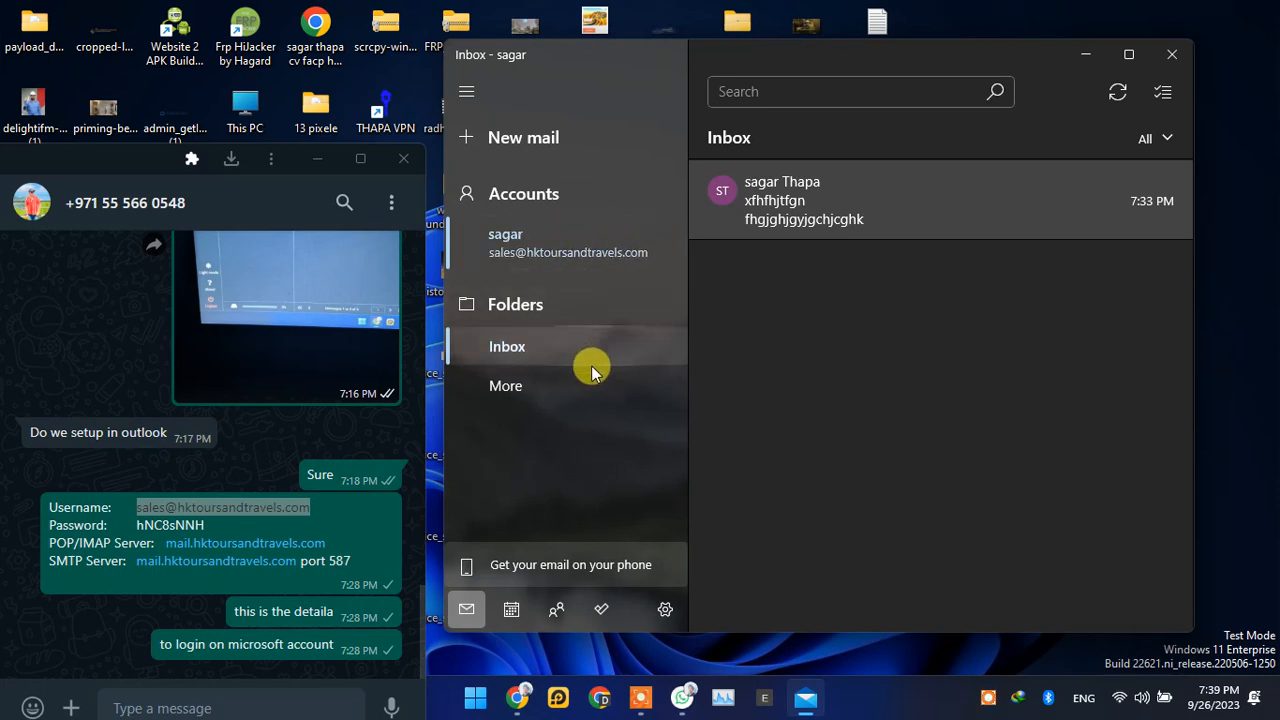
Step: Check the account's Inbox and Outbox through the full folder list
click(544, 393)
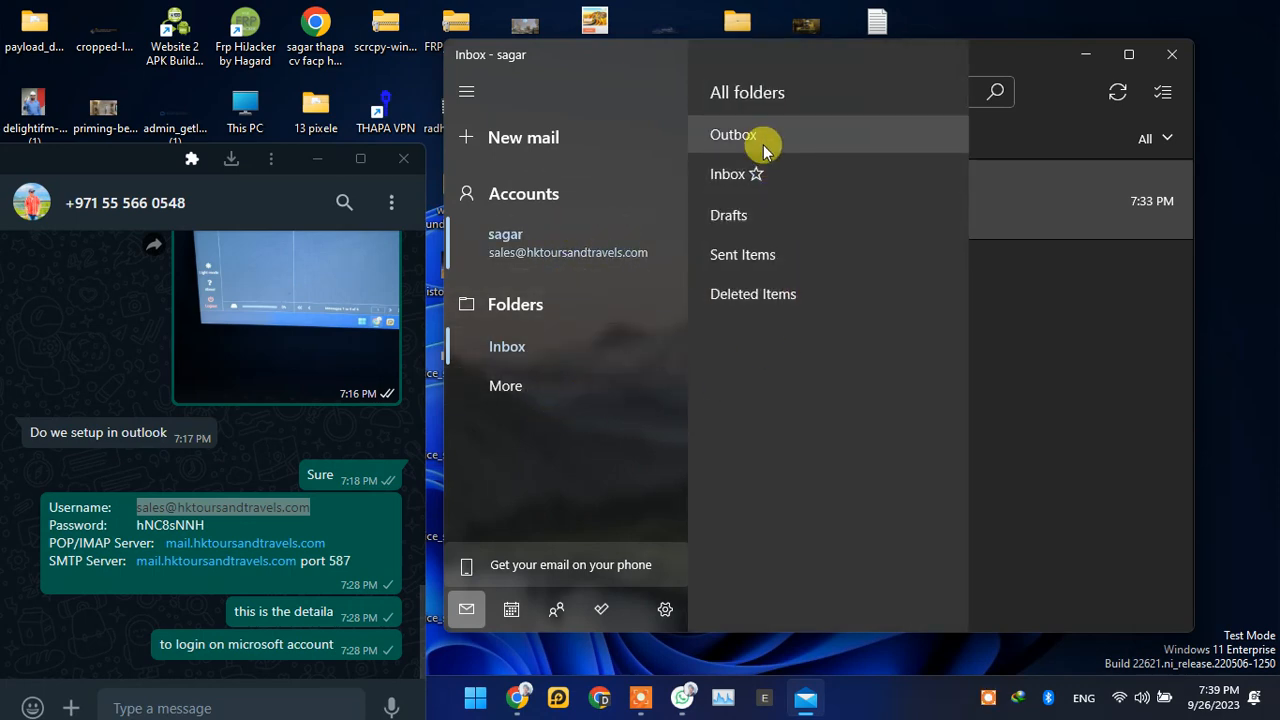
click(766, 176)
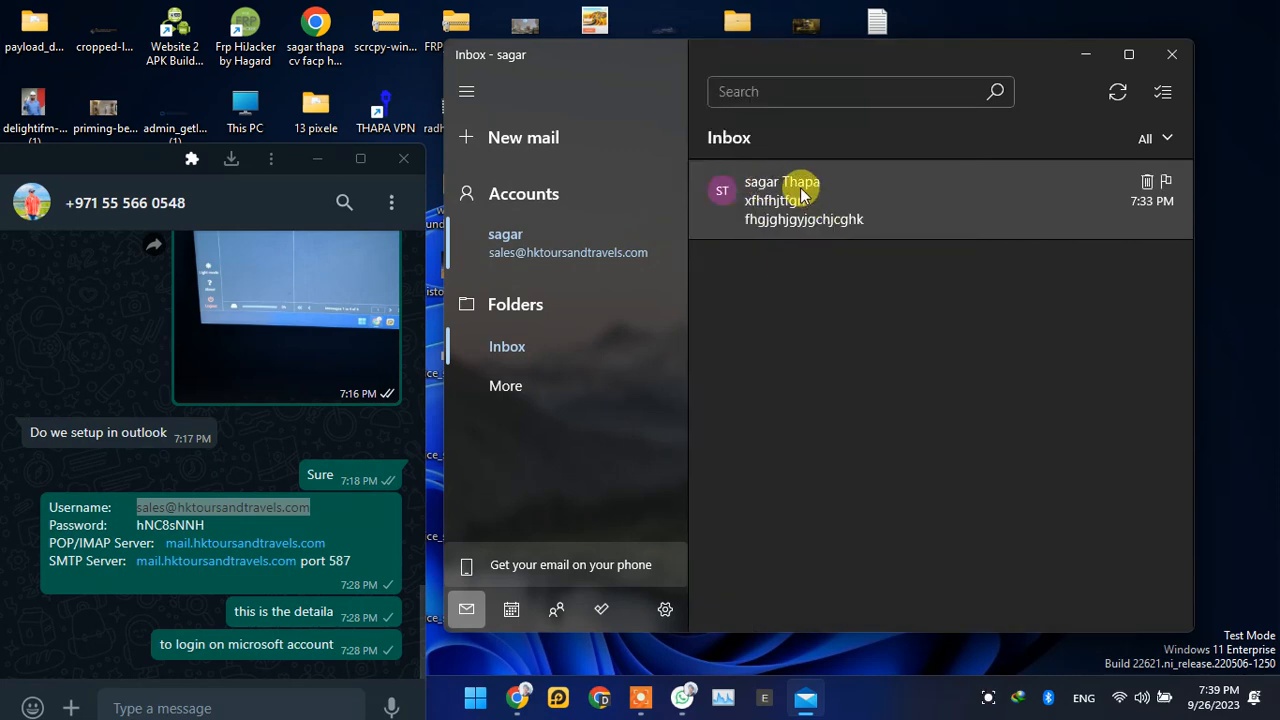
click(540, 386)
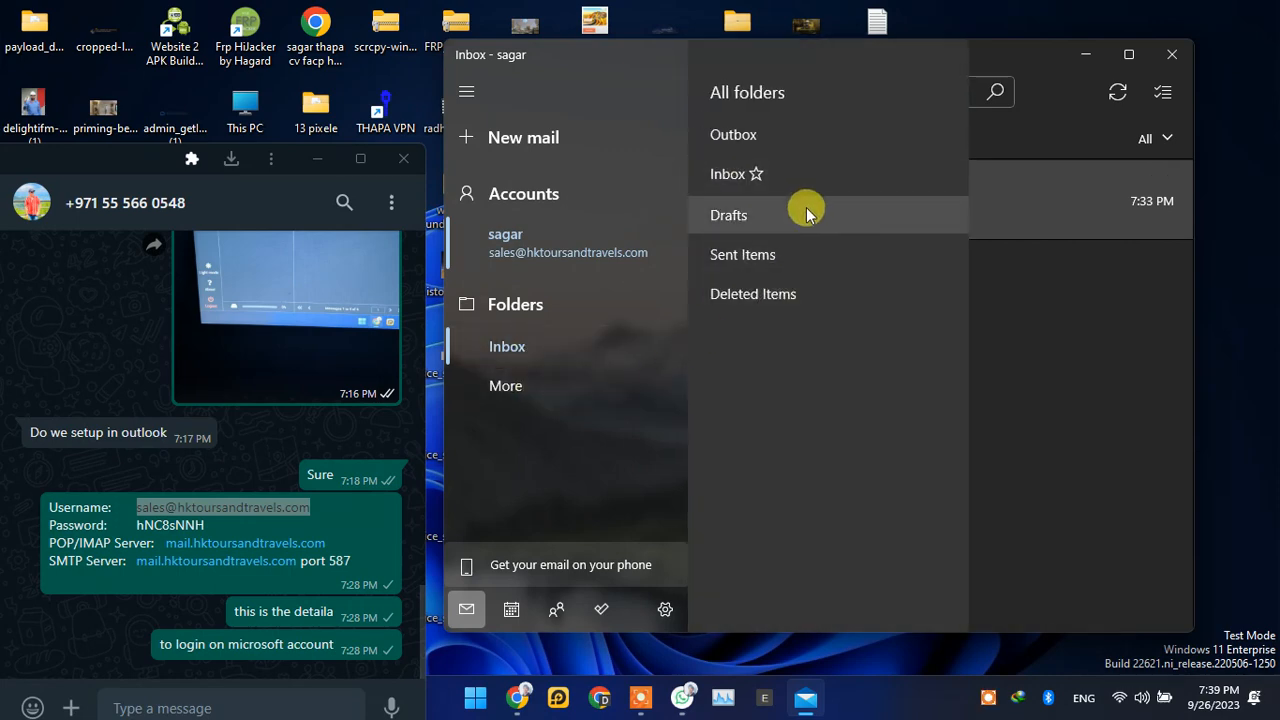
click(817, 134)
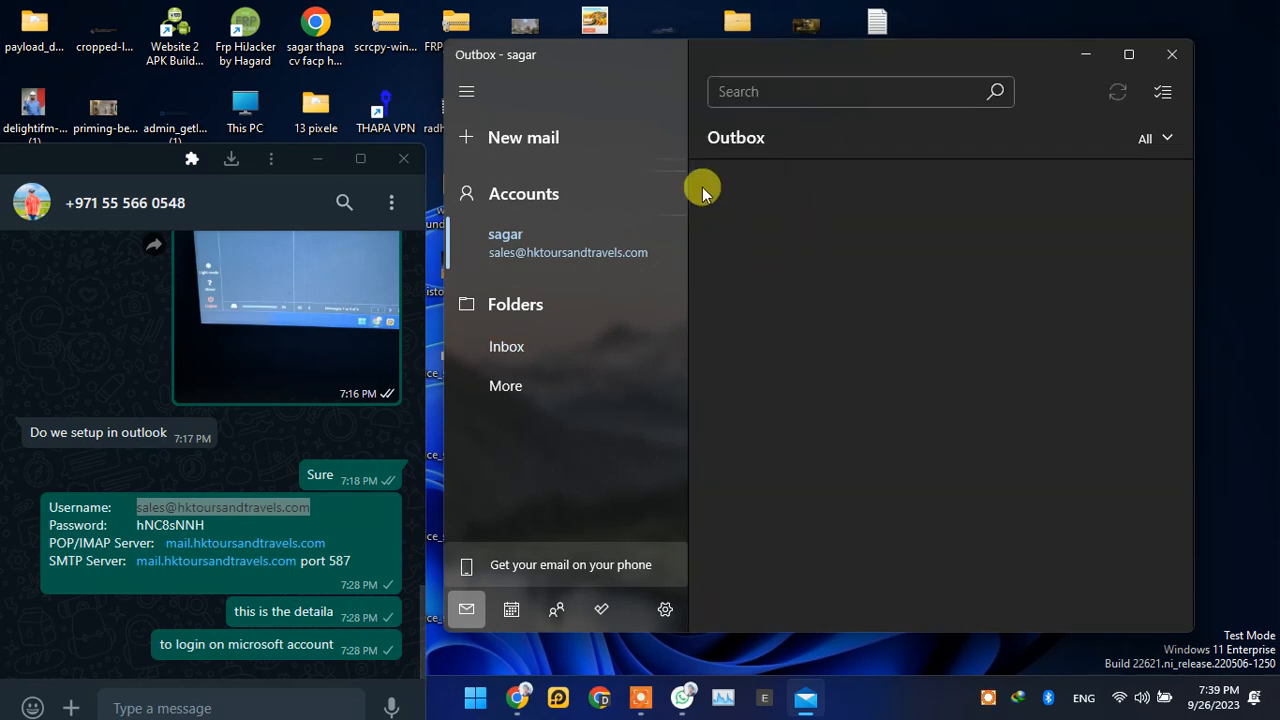
Step: Return to the inbox, open the message xfhfhjtfgn and highlight the sender's email address in its header
click(537, 236)
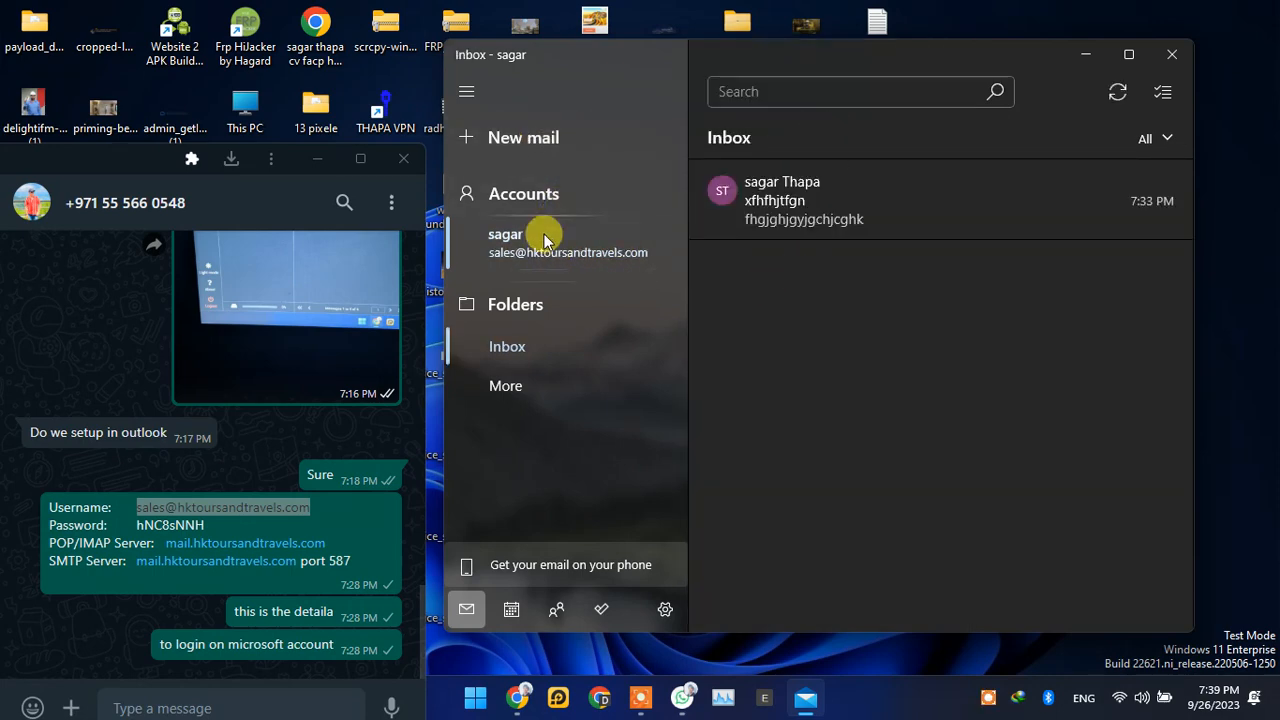
click(807, 204)
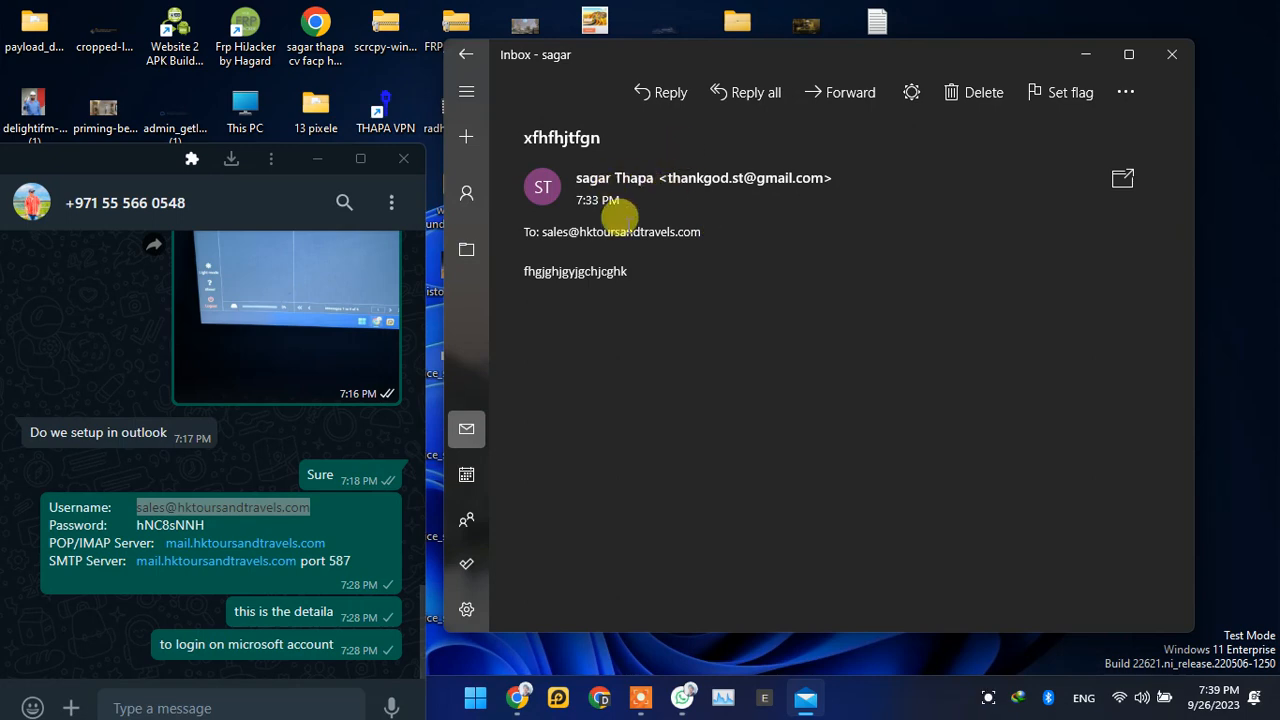
drag(657, 162, 795, 162)
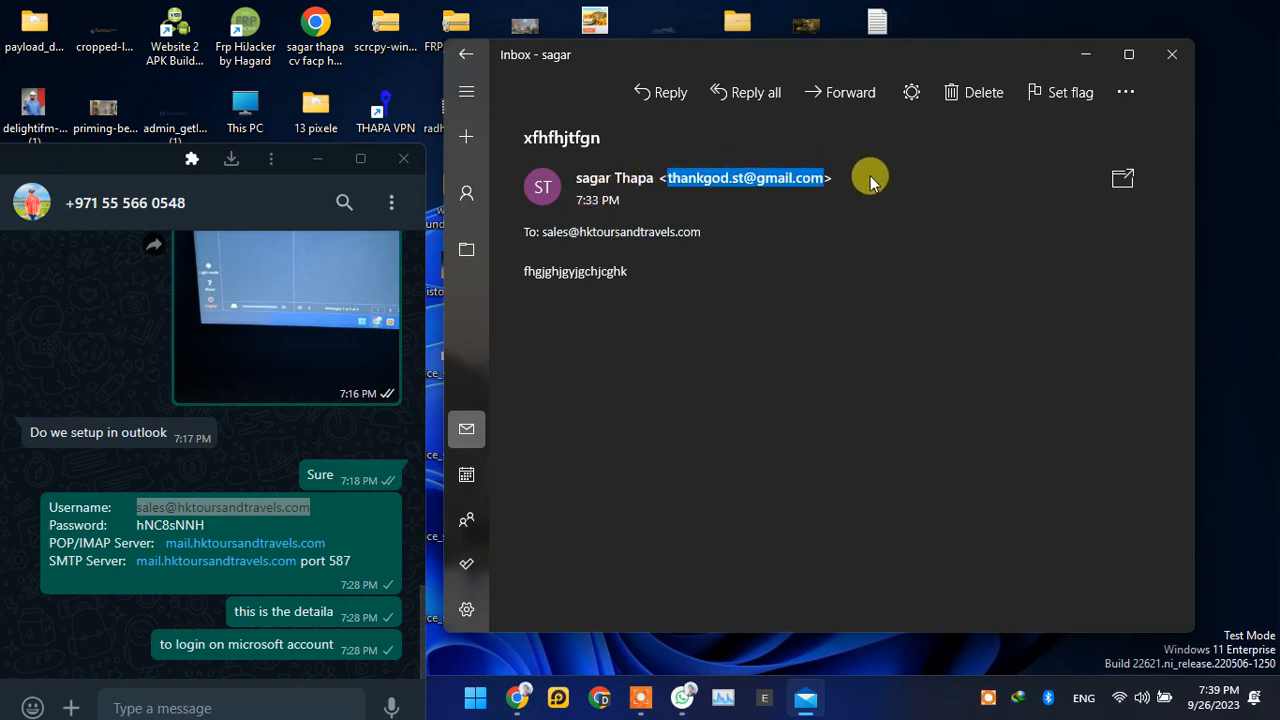
click(715, 381)
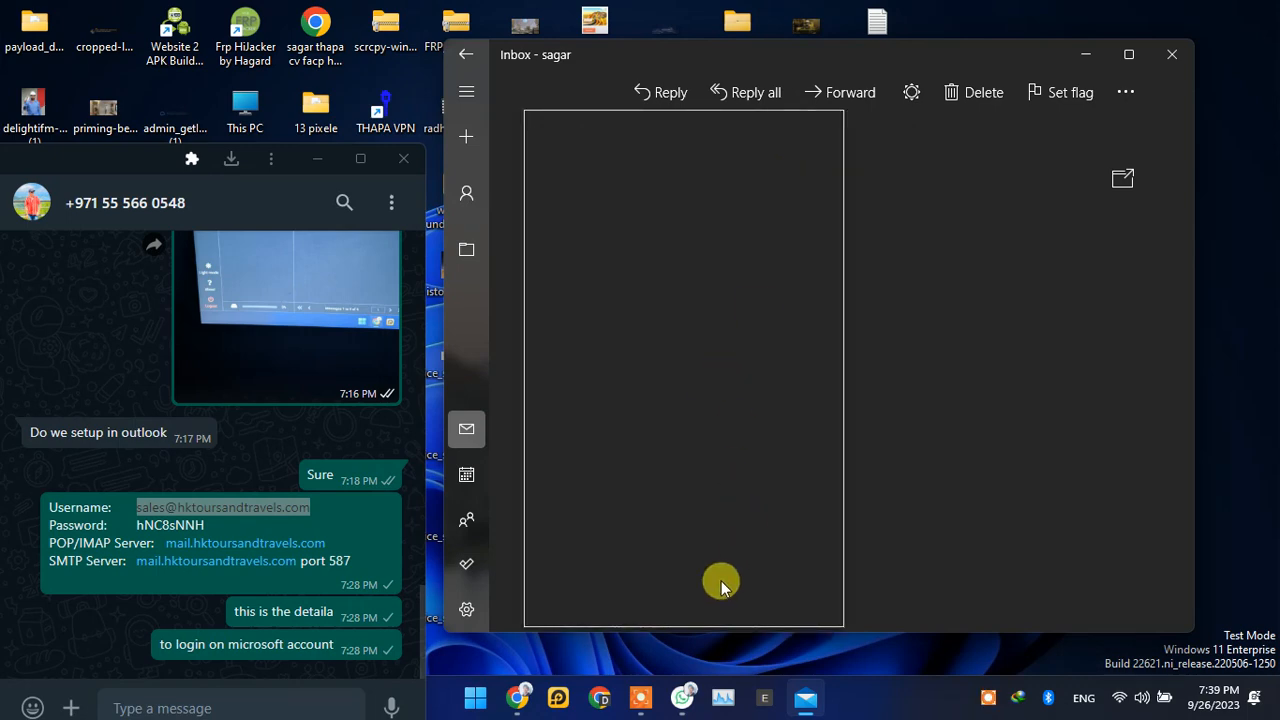